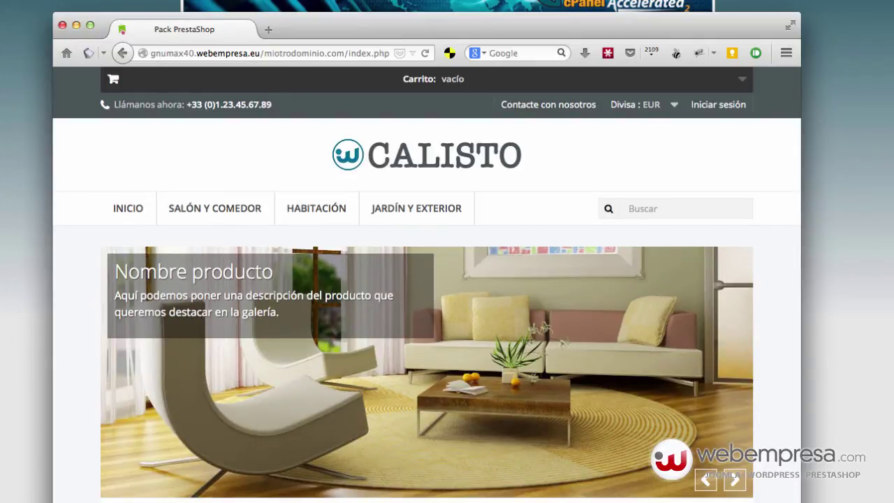
Step: Scroll the PrestaShop storefront from the slider down to the footer and back up
scroll(377, 231, down, 20)
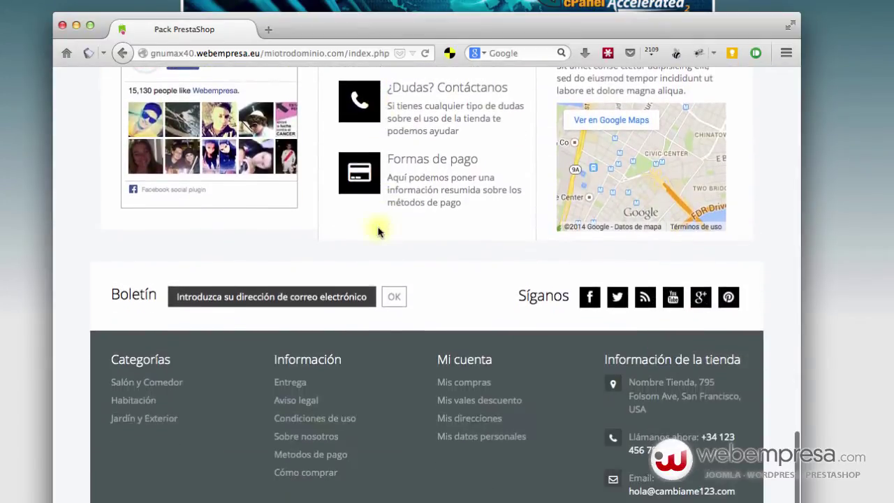
scroll(378, 231, up, 20)
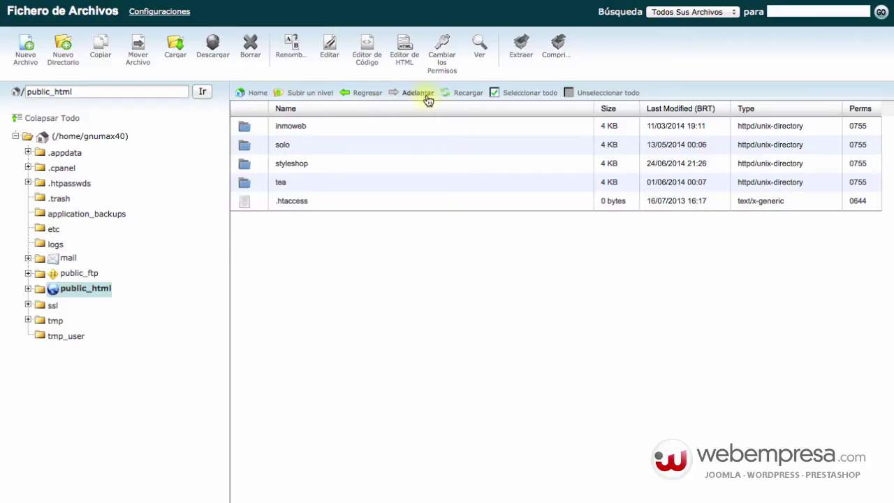
Step: Refresh public_html, browse the store files in miotrodominio.com, then return to public_html
click(463, 93)
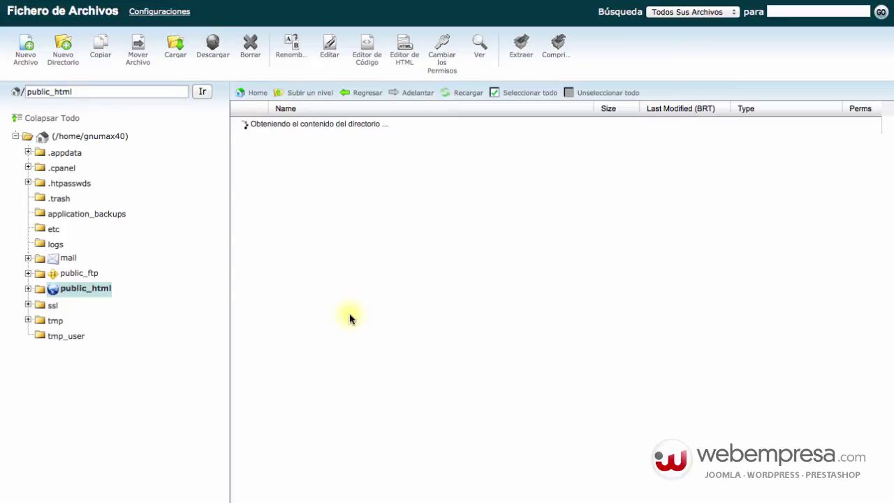
click(359, 149)
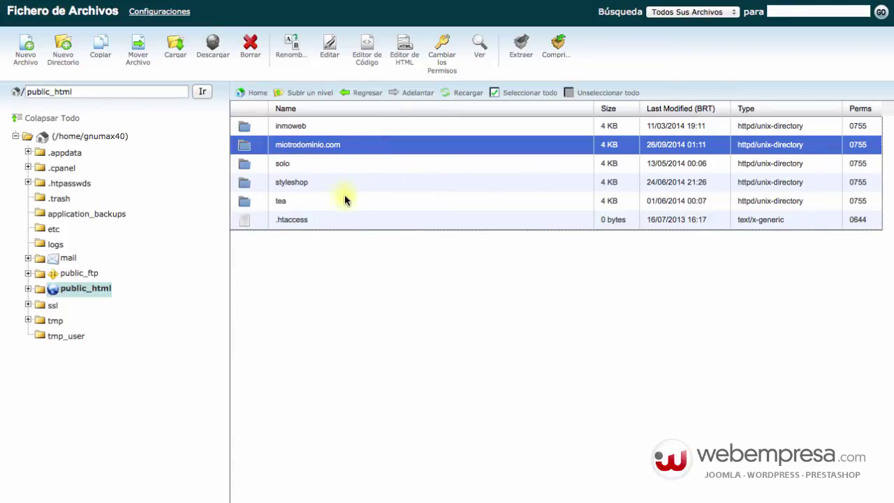
double_click(350, 145)
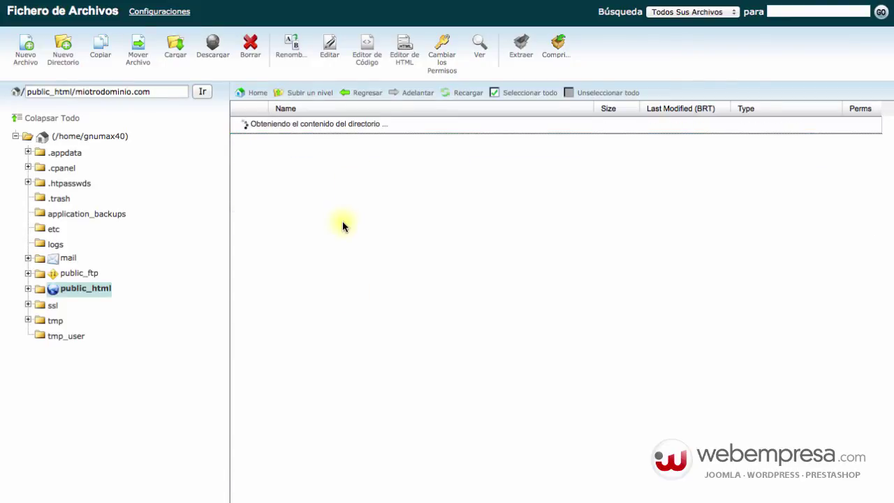
scroll(346, 147, down, 3)
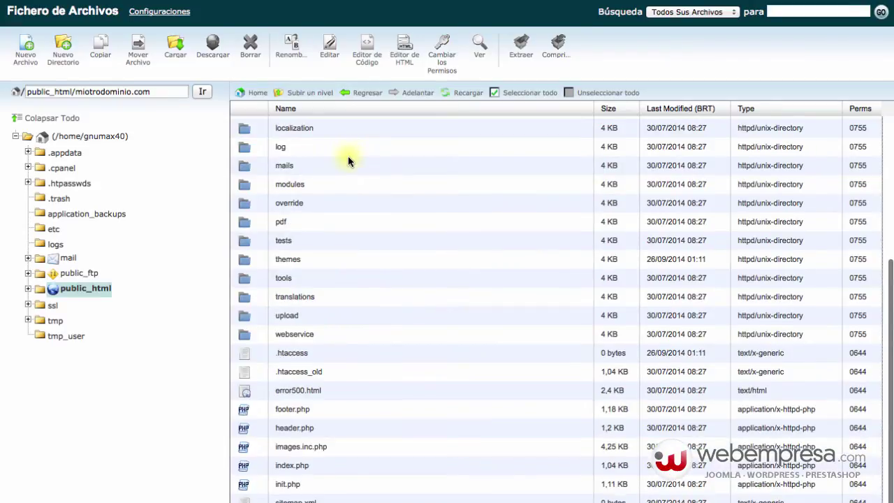
scroll(348, 164, up, 5)
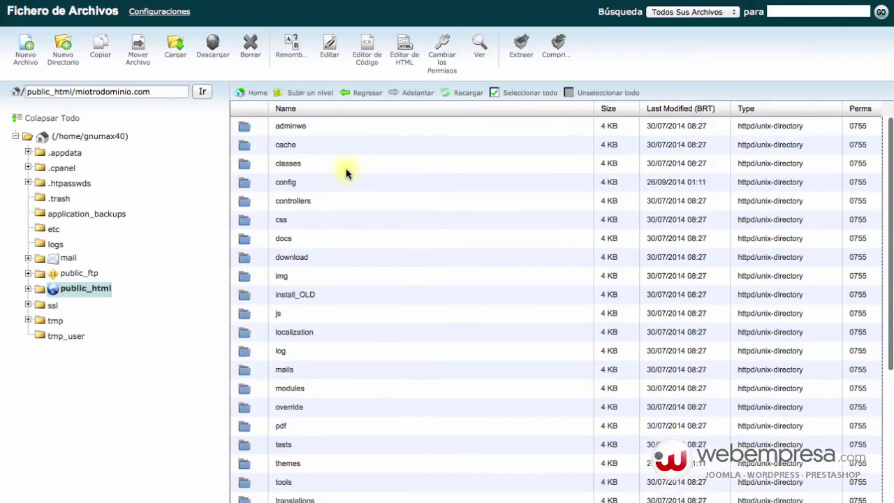
click(312, 94)
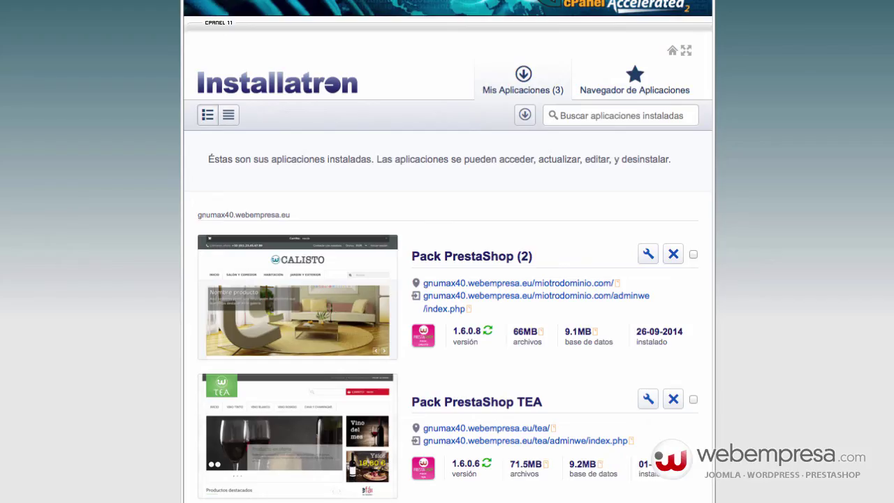
Step: Leave Installatron for the cPanel home page and scroll to the Archivos tools
scroll(202, 67, up, 1)
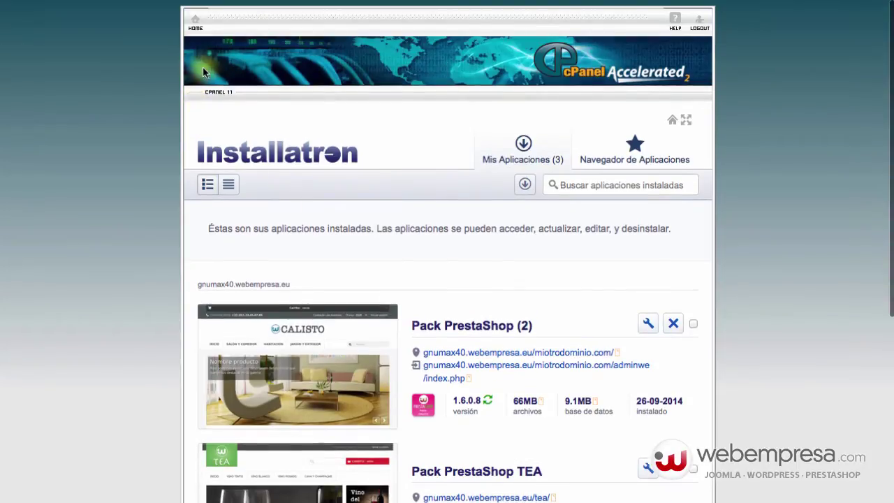
click(196, 31)
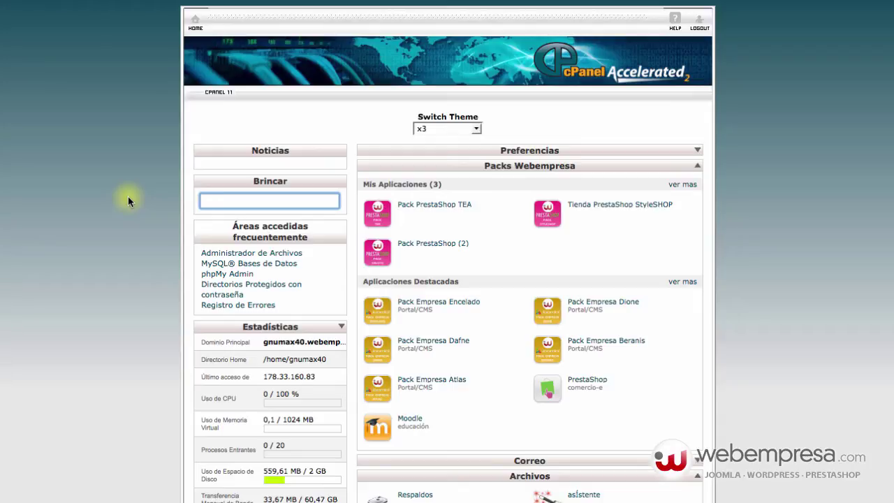
scroll(149, 275, down, 5)
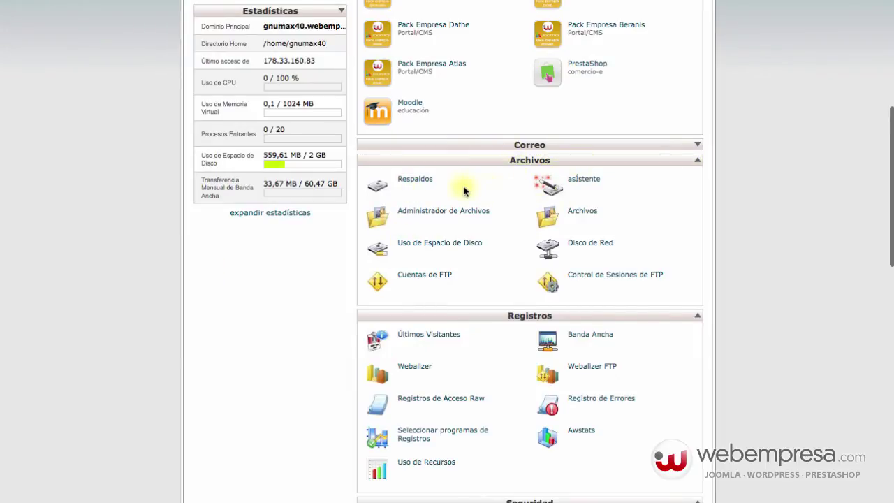
Step: In Respaldos, set up a full backup with the No envíe correo option
click(412, 182)
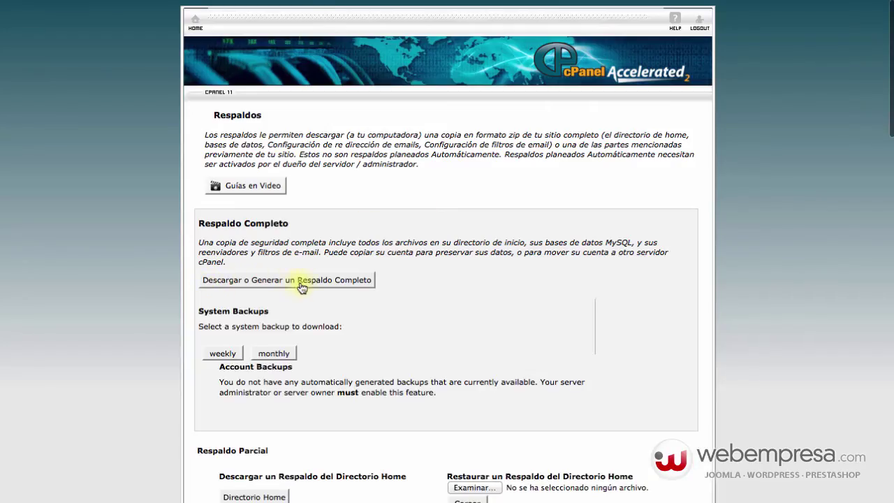
click(358, 286)
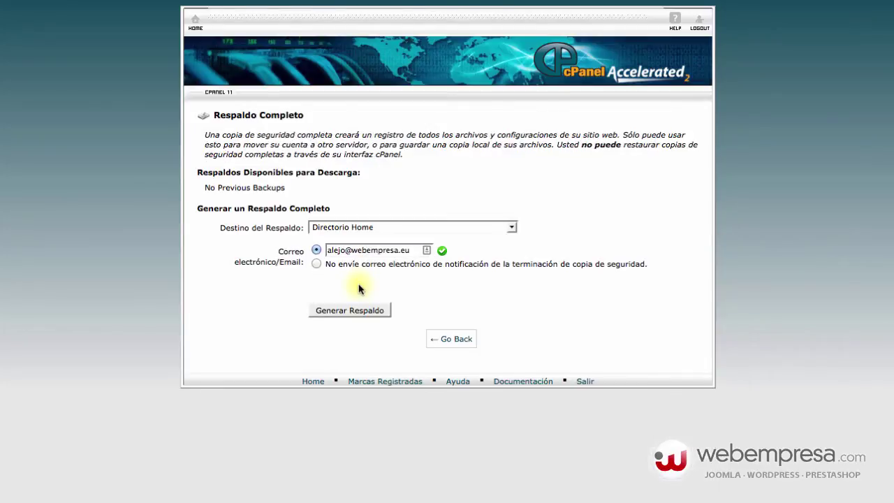
click(318, 264)
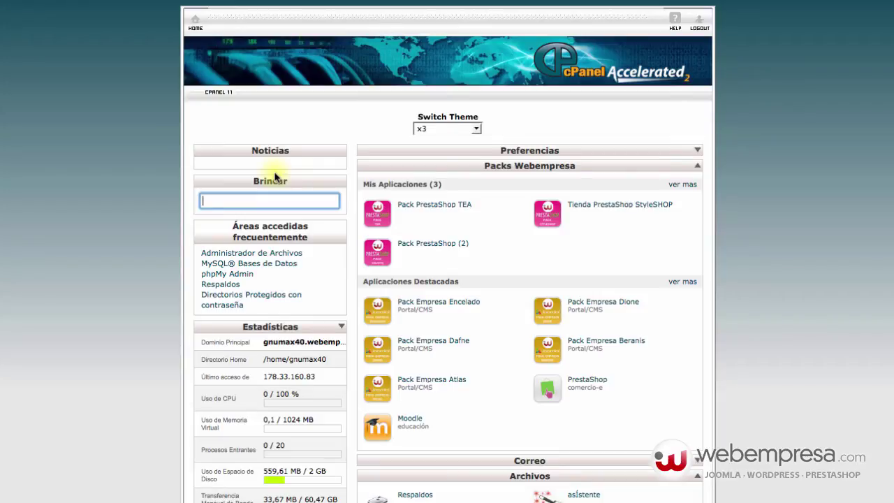
Step: Open the Pack PrestaShop (2) installation details and scroll through its information
click(431, 249)
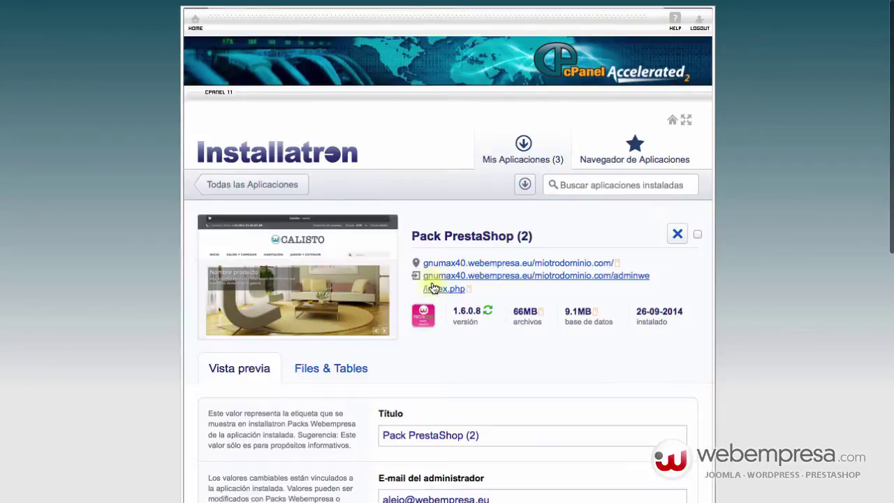
scroll(530, 258, down, 1)
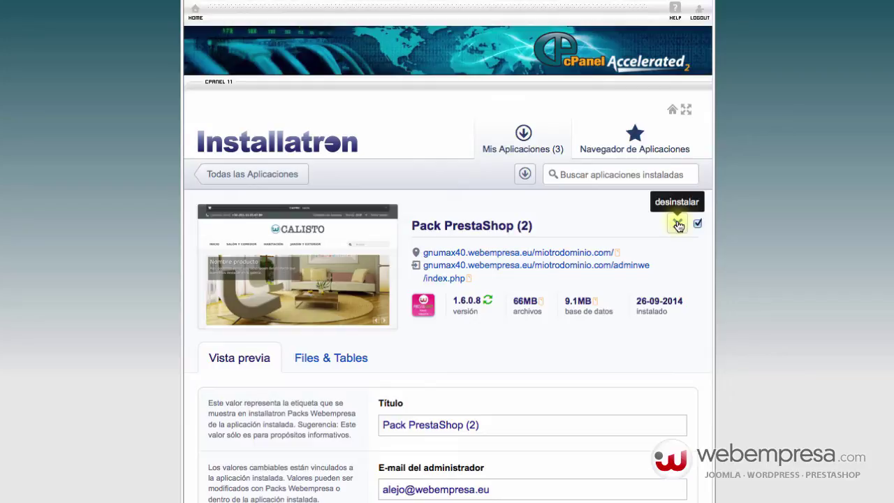
Step: Open miotrodominio.com and select all its files and folders with Seleccionar todo
scroll(677, 225, up, 1)
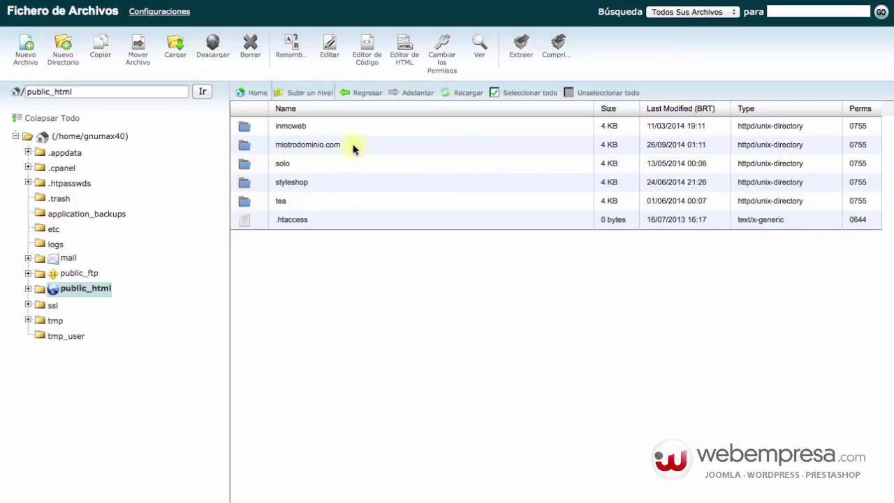
double_click(354, 147)
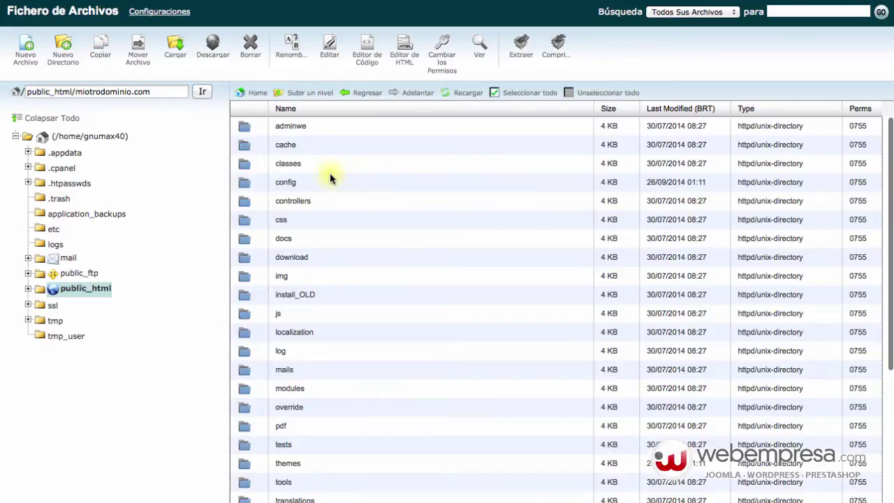
drag(75, 91, 199, 91)
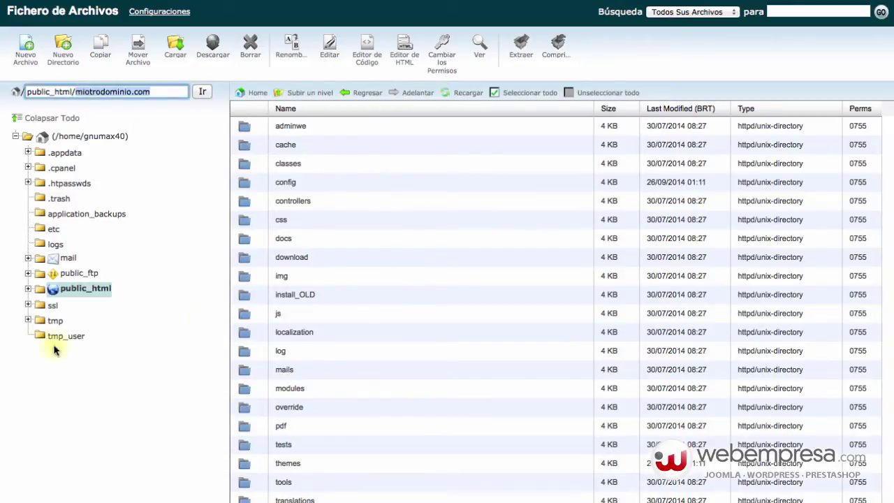
click(520, 95)
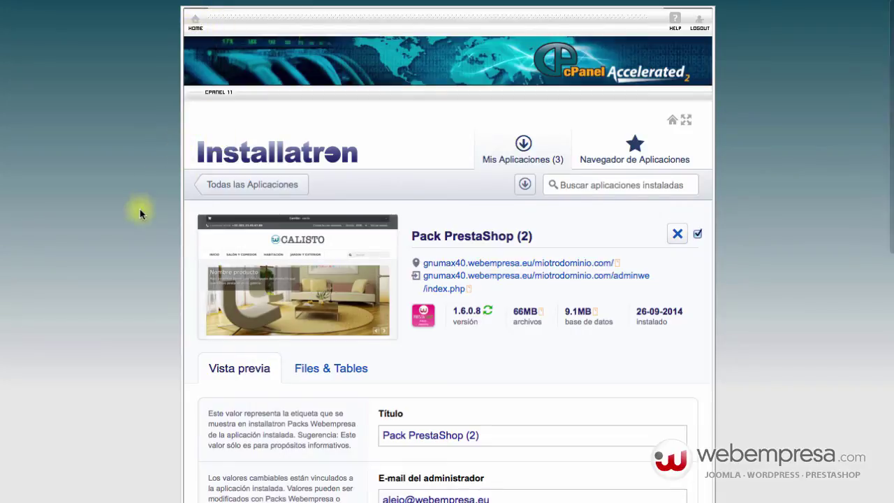
Step: Check the Uso de Espacio de Disco figure of 653,35 MB on cPanel home
scroll(121, 243, down, 3)
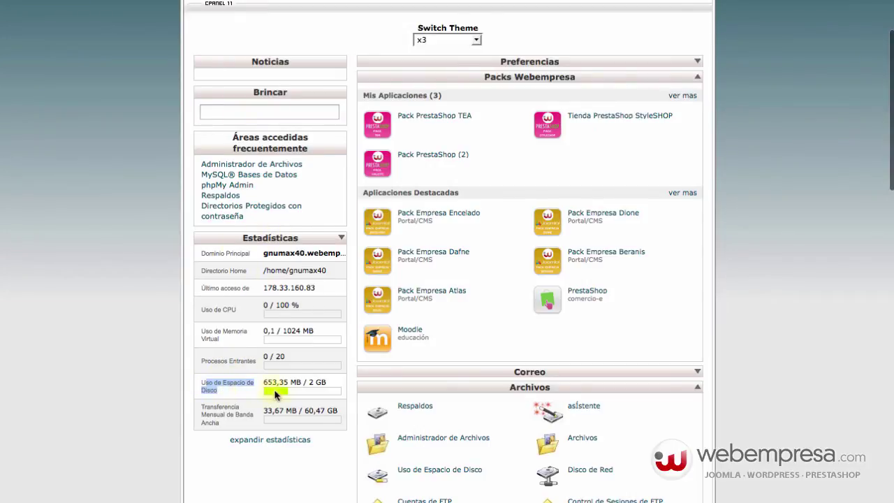
drag(264, 382, 307, 383)
click(319, 382)
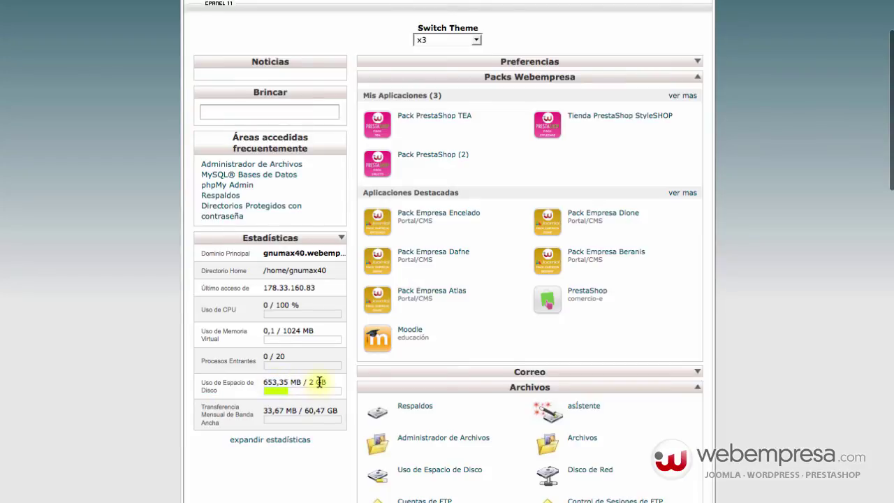
mouse_move(303, 396)
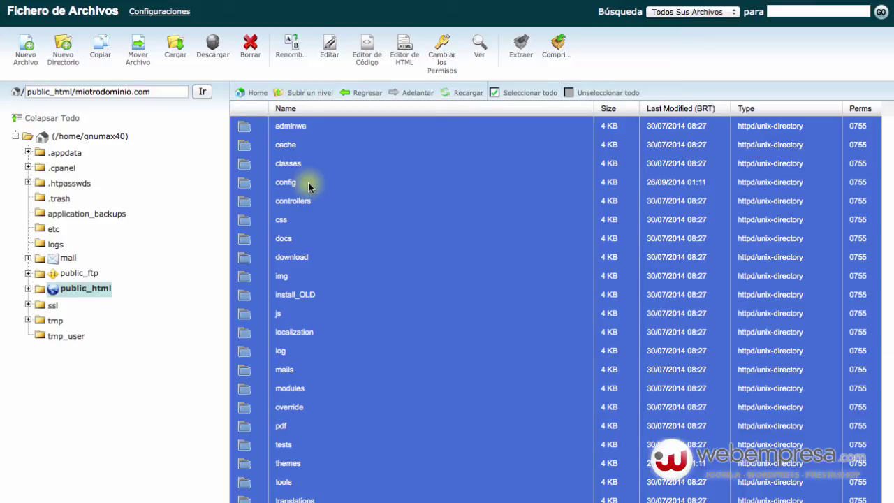
Step: Reopen miotrodominio.com, inspect its .htaccess file, and go back to public_html
click(298, 93)
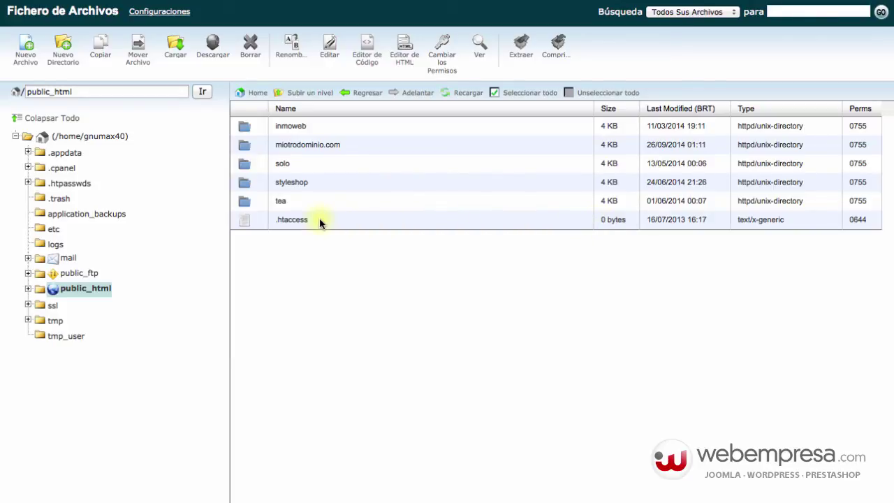
double_click(369, 144)
scroll(372, 234, down, 5)
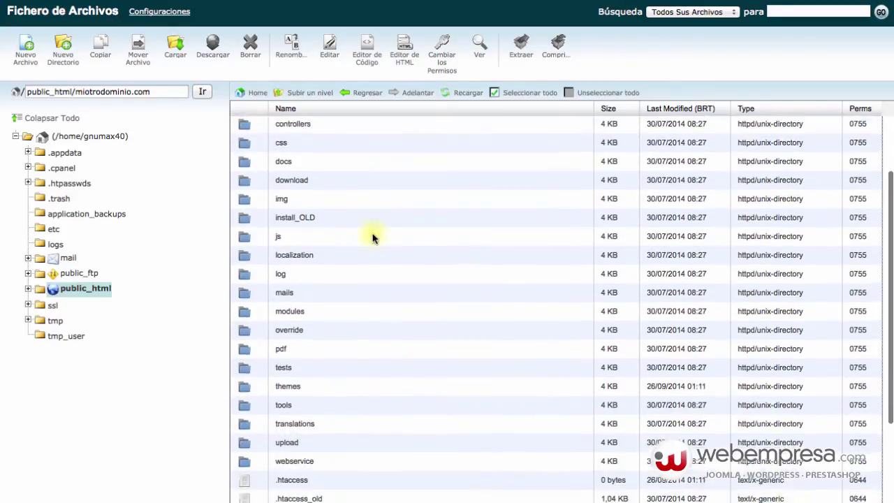
click(326, 352)
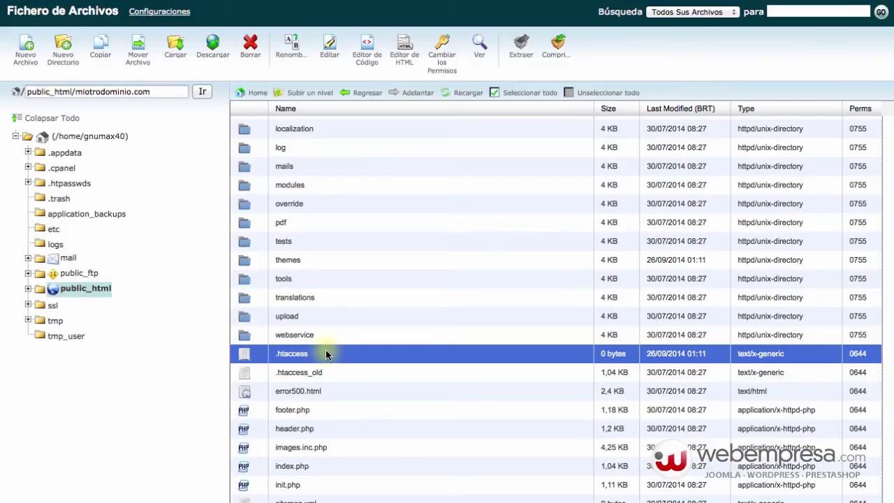
scroll(326, 353, down, 1)
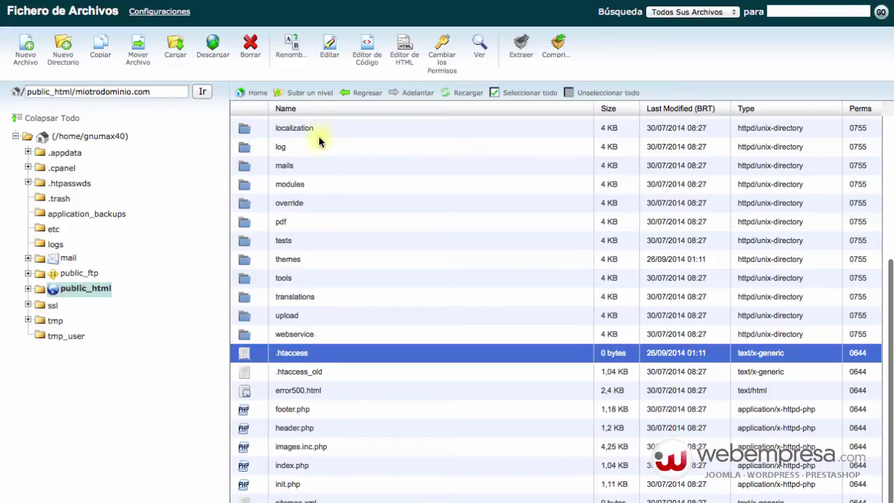
click(305, 95)
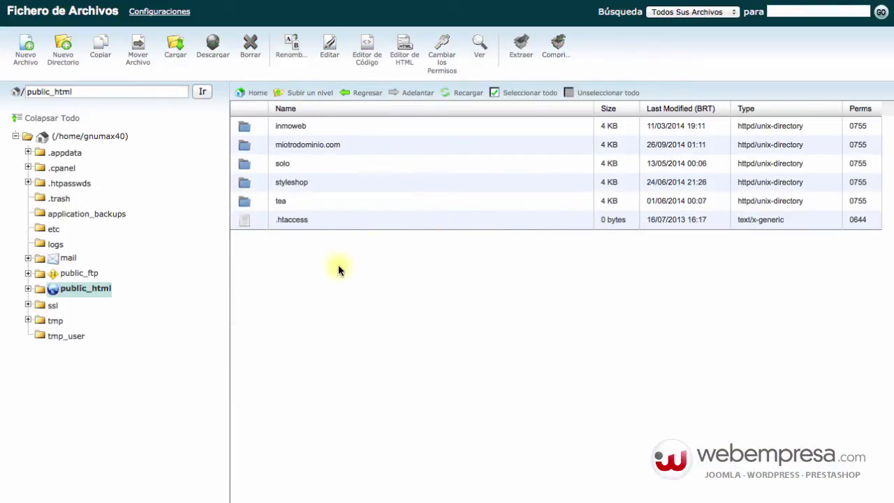
Step: Rename the public_html .htaccess file to .htaccess_old
right_click(324, 219)
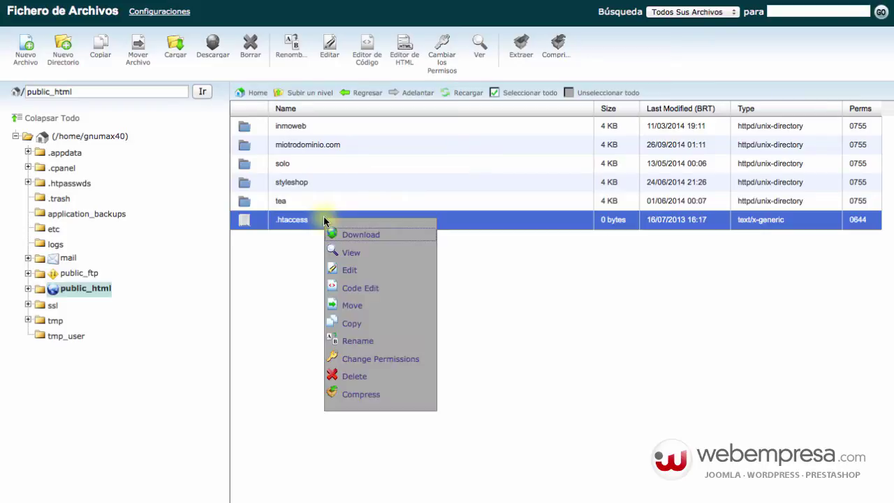
click(352, 341)
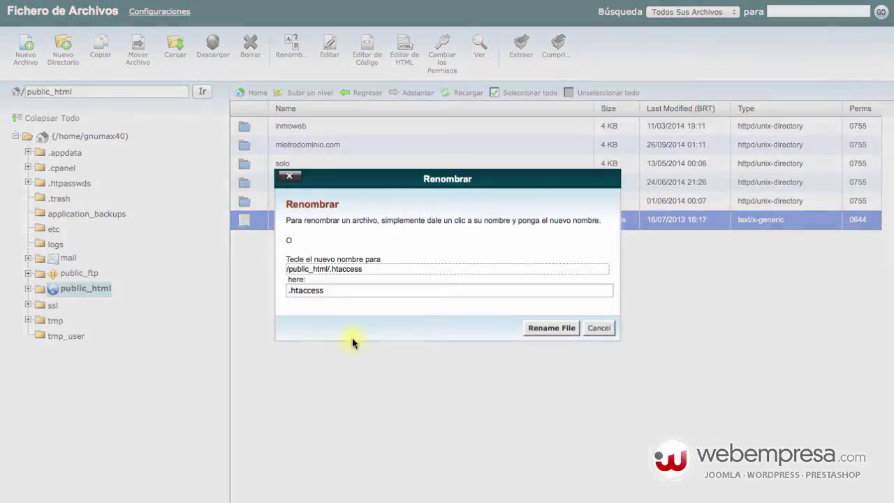
text(_old)
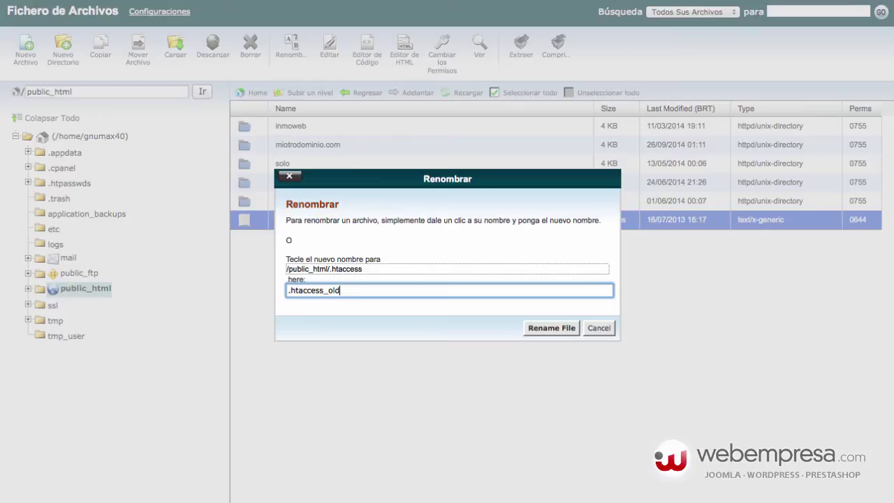
key(Return)
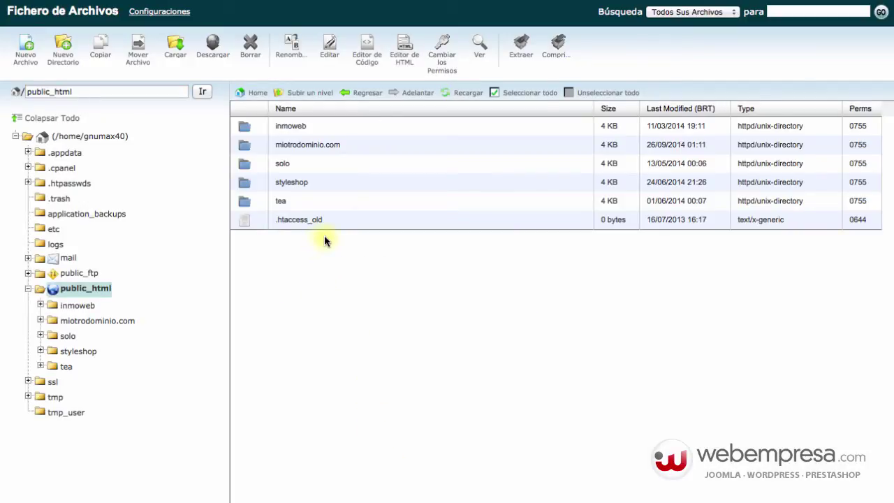
double_click(356, 146)
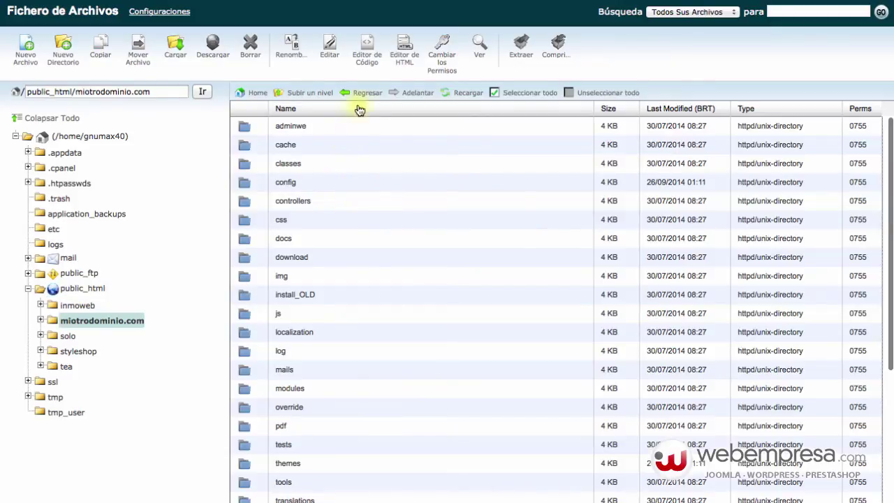
Step: Select everything in miotrodominio.com and copy it to /public_html/
click(500, 95)
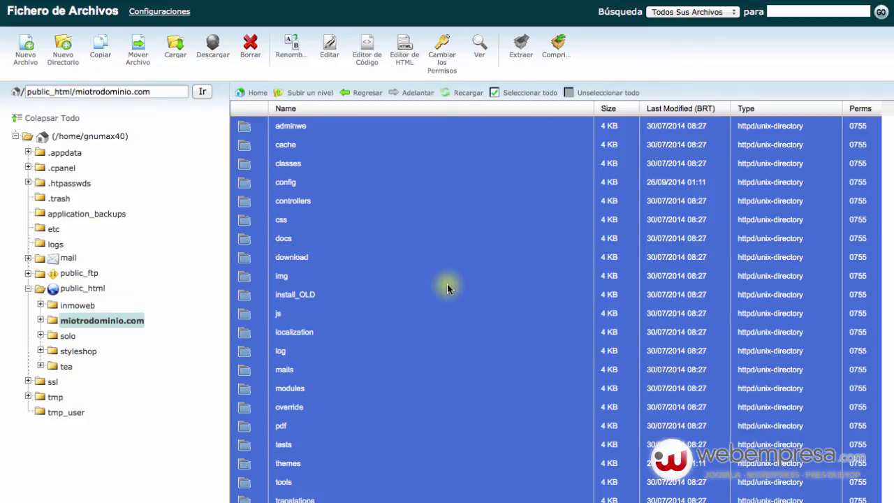
click(101, 53)
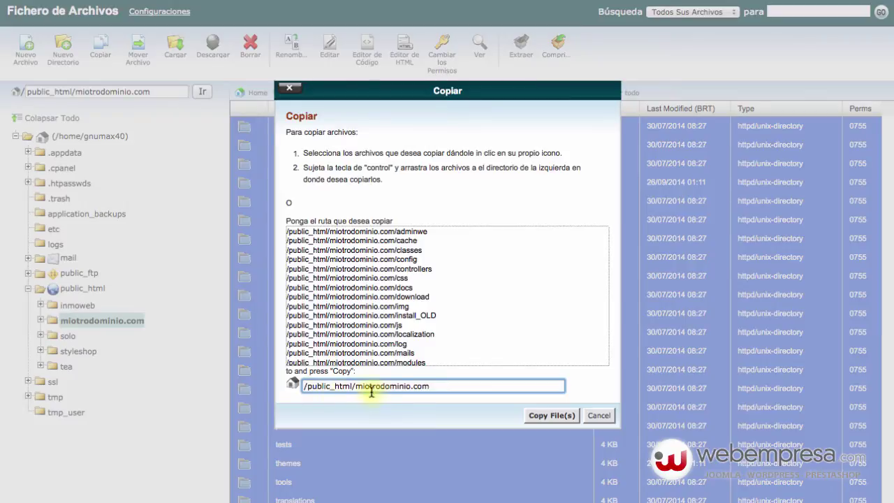
drag(357, 386, 446, 390)
key(BackSpace)
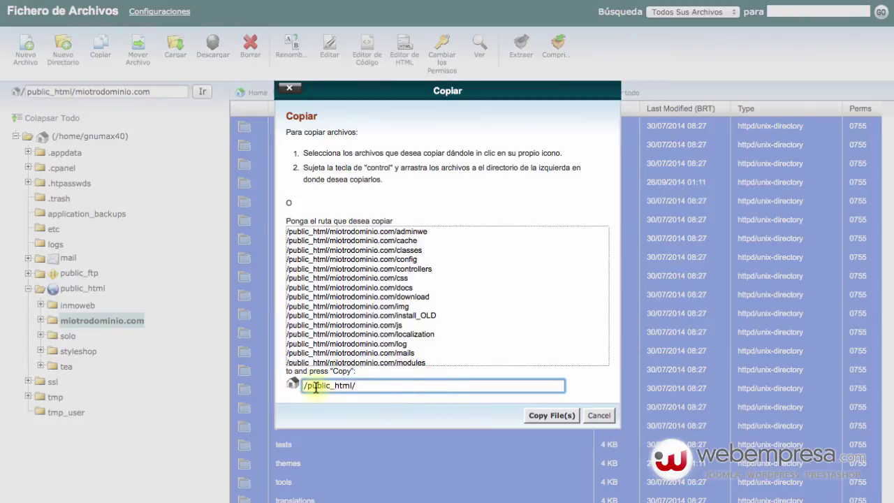
click(546, 414)
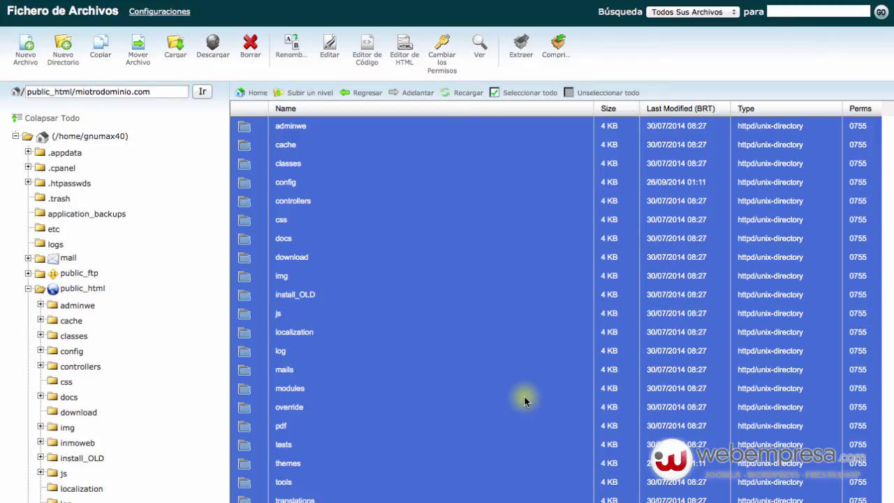
Step: Go up to public_html and look inside the miotrodominio.com and styleshop folders
click(312, 95)
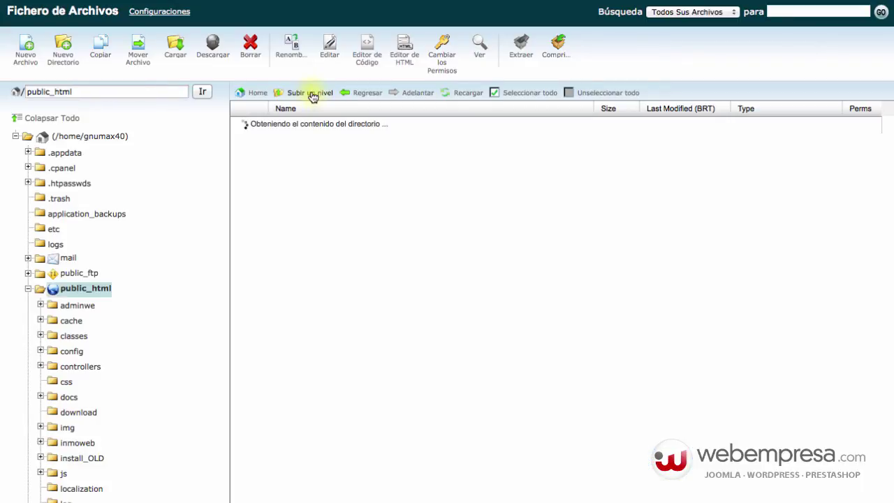
scroll(328, 143, down, 4)
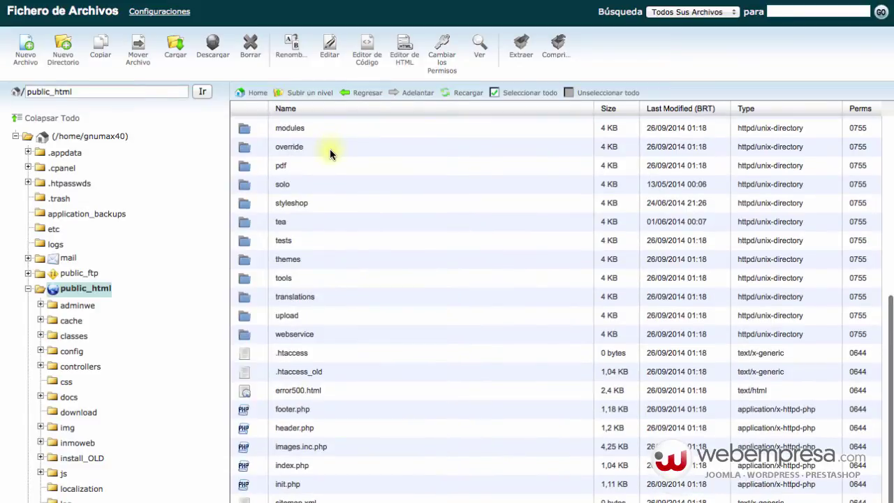
scroll(330, 148, up, 4)
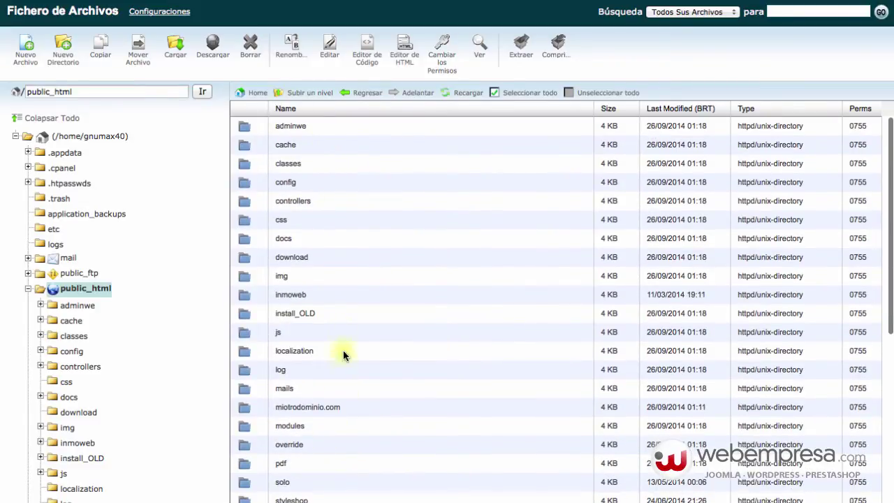
scroll(326, 228, down, 3)
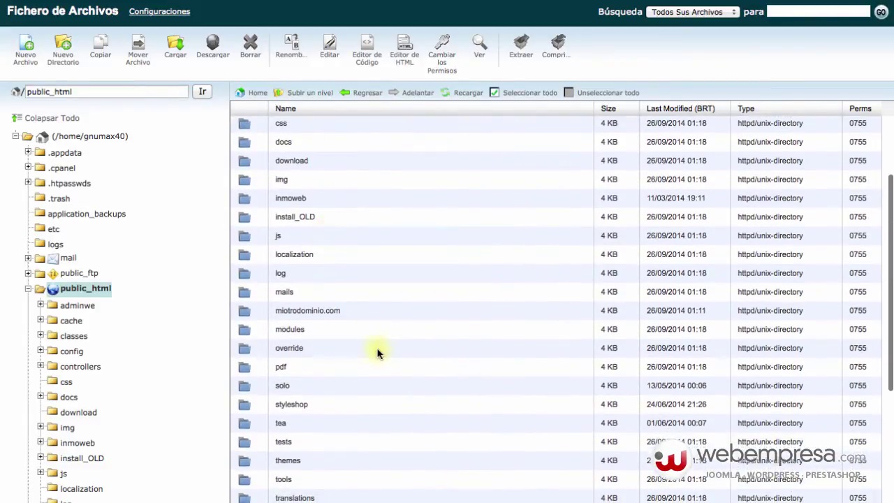
double_click(359, 312)
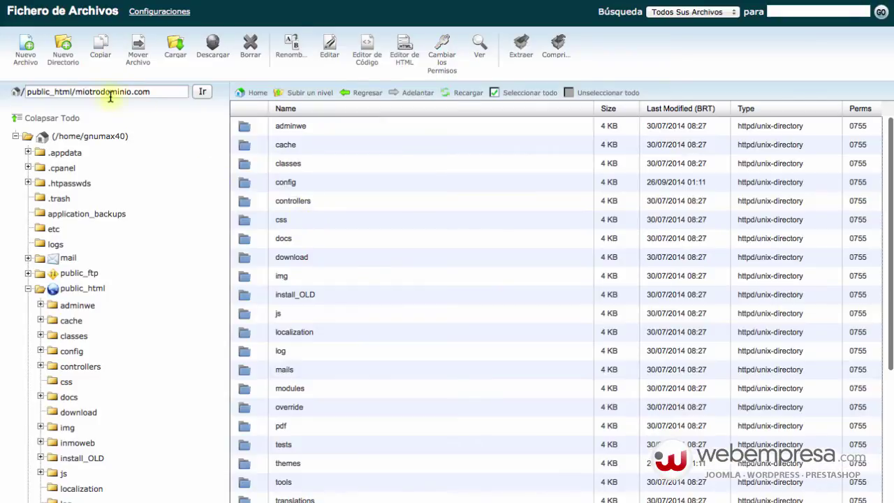
click(307, 99)
scroll(491, 314, down, 3)
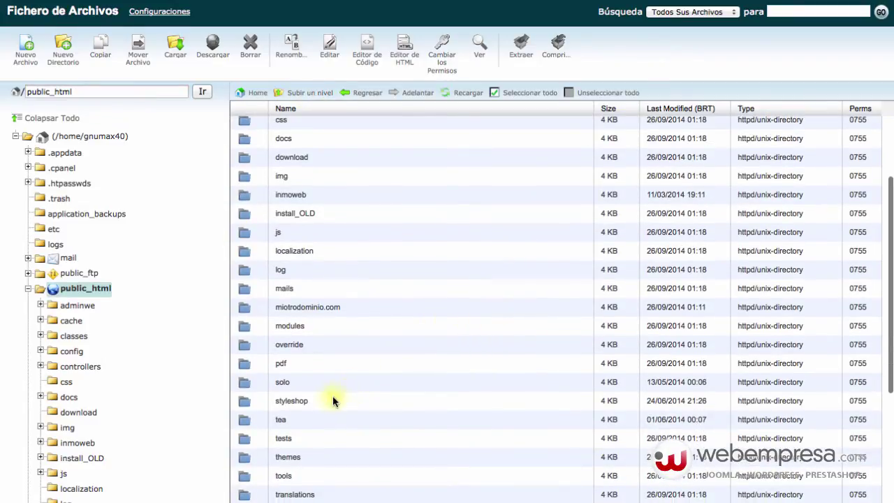
double_click(332, 398)
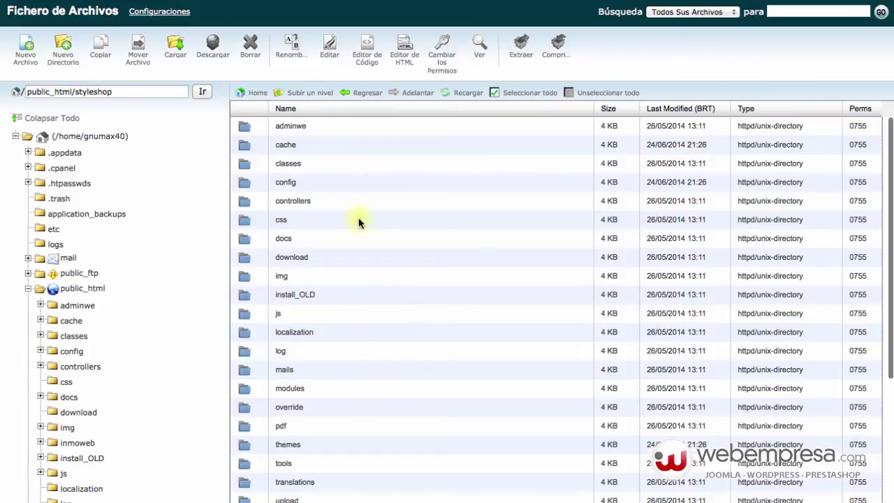
click(315, 93)
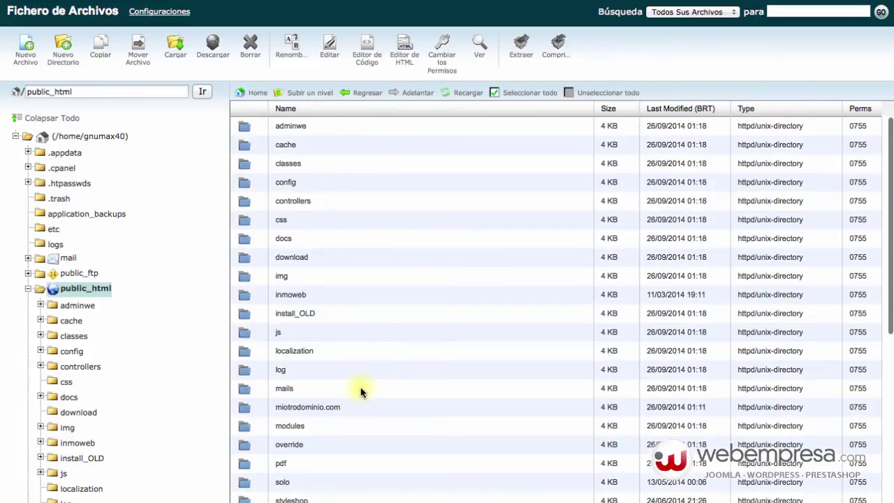
Step: Select the miotrodominio.com, styleshop and tea folder rows in the public_html listing
click(360, 409)
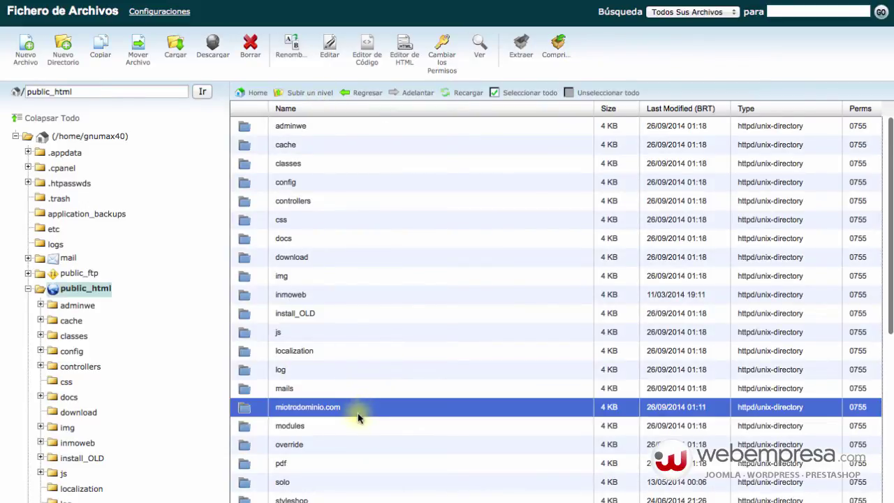
scroll(355, 417, down, 3)
click(341, 417)
scroll(328, 419, down, 3)
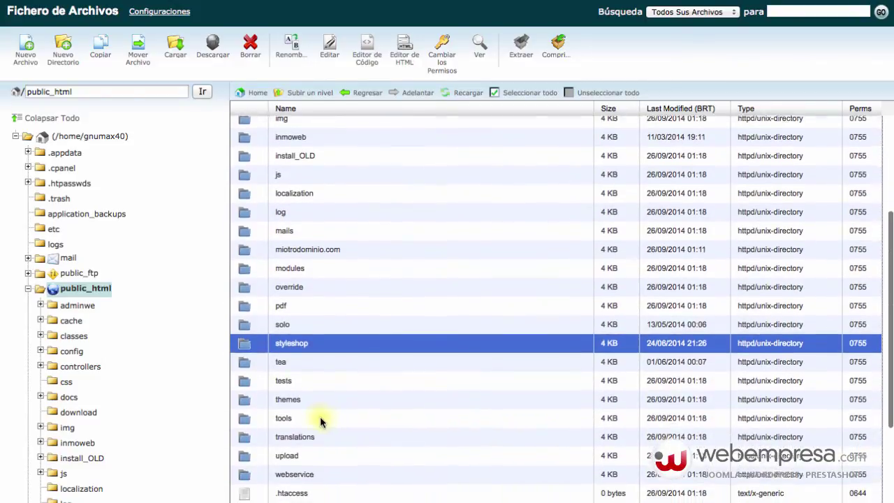
scroll(320, 417, down, 1)
click(306, 353)
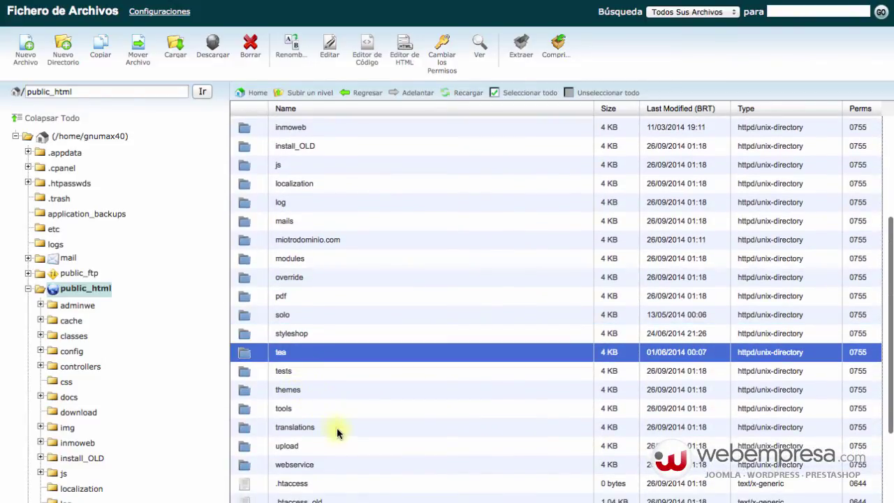
scroll(336, 427, up, 1)
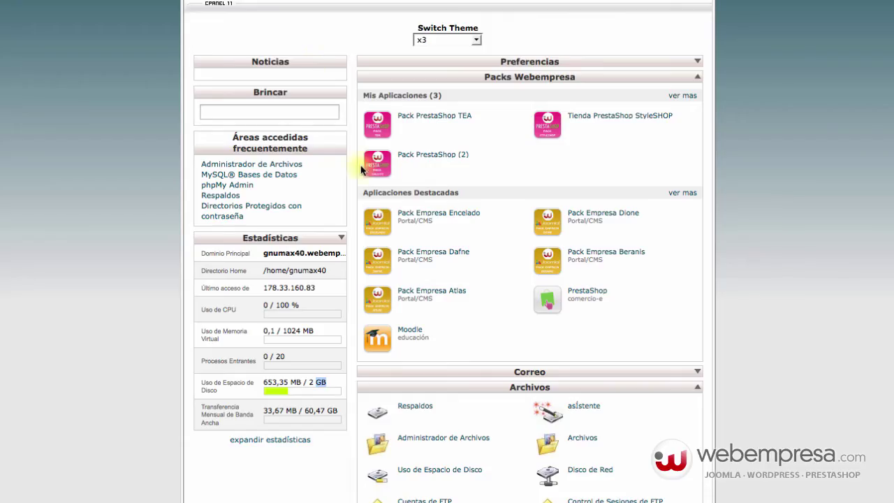
Step: Scroll the cPanel home page down toward the Archivos section
scroll(377, 294, down, 3)
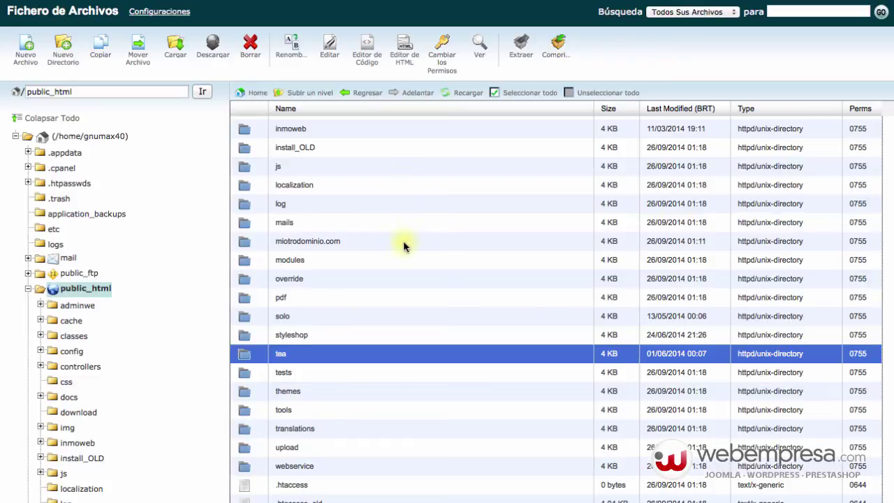
scroll(405, 244, down, 3)
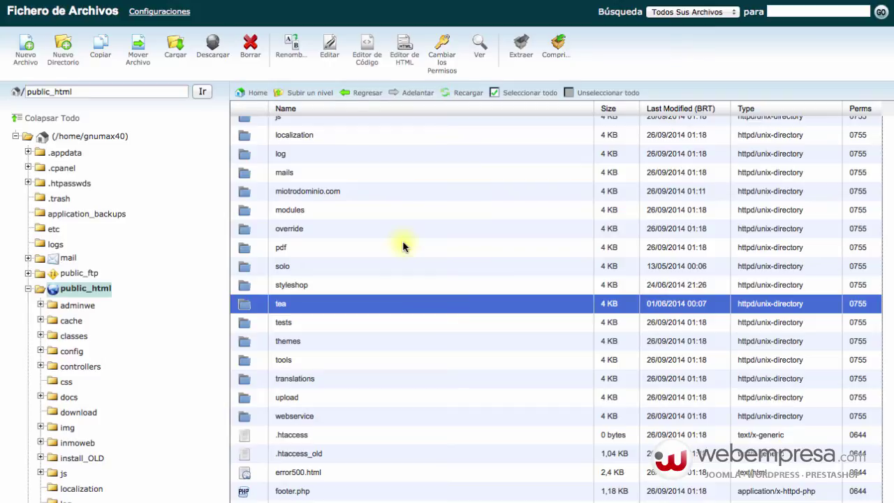
scroll(402, 246, down, 2)
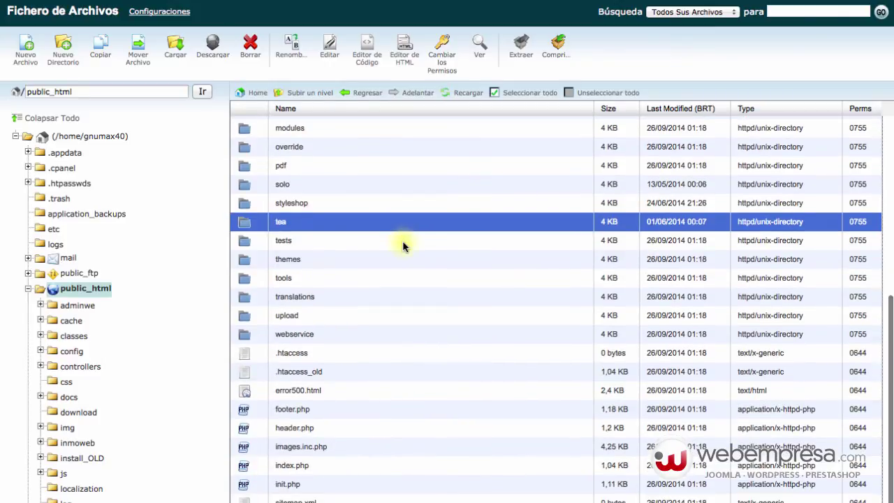
scroll(403, 277, up, 5)
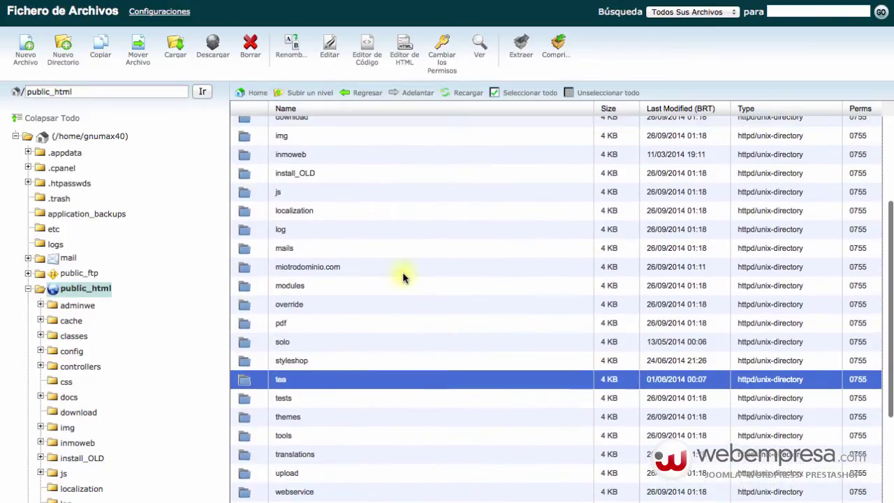
scroll(402, 277, down, 6)
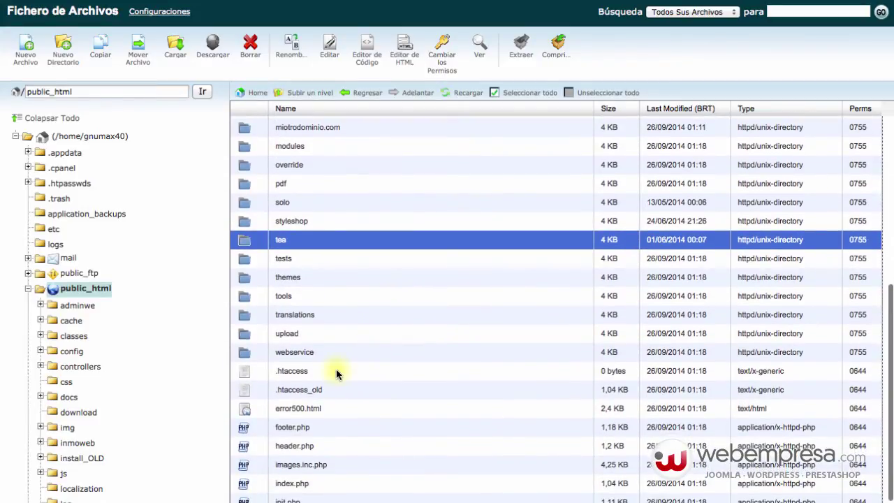
scroll(341, 309, up, 3)
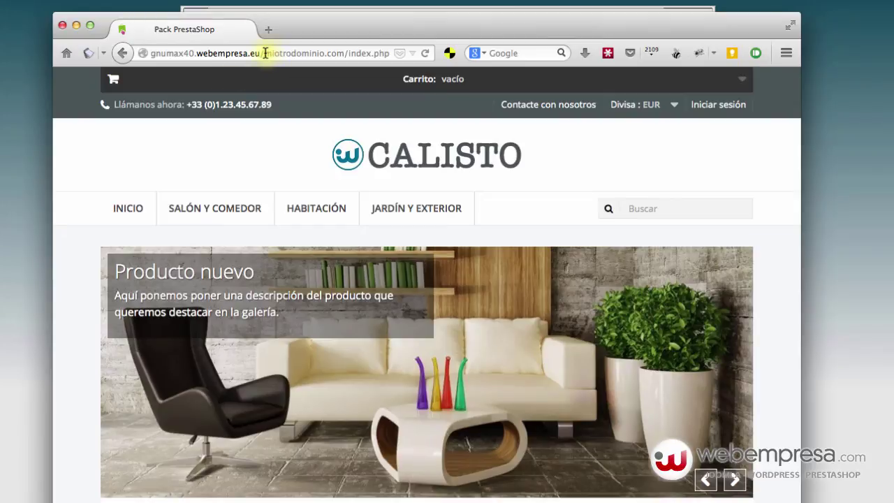
Step: Strip the subfolder from the address, load gnumax40.webempresa.eu/ and watch it redirect to miotrodominio.com
drag(265, 53, 487, 60)
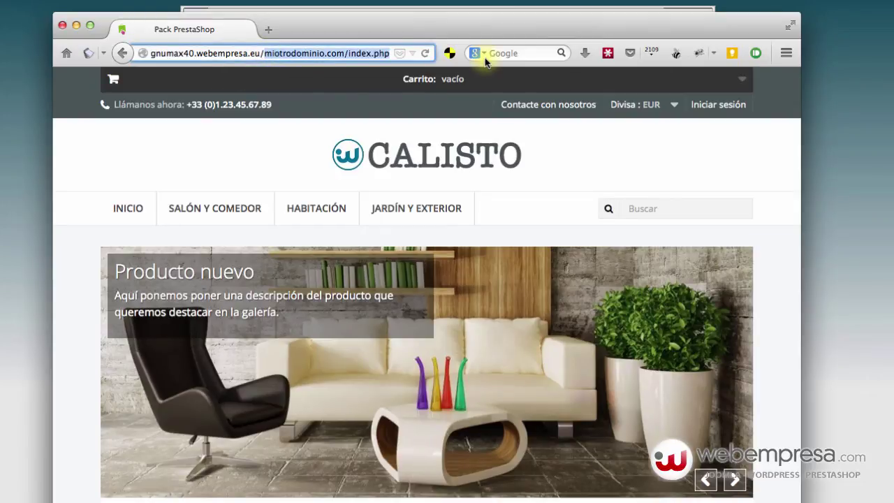
key(BackSpace)
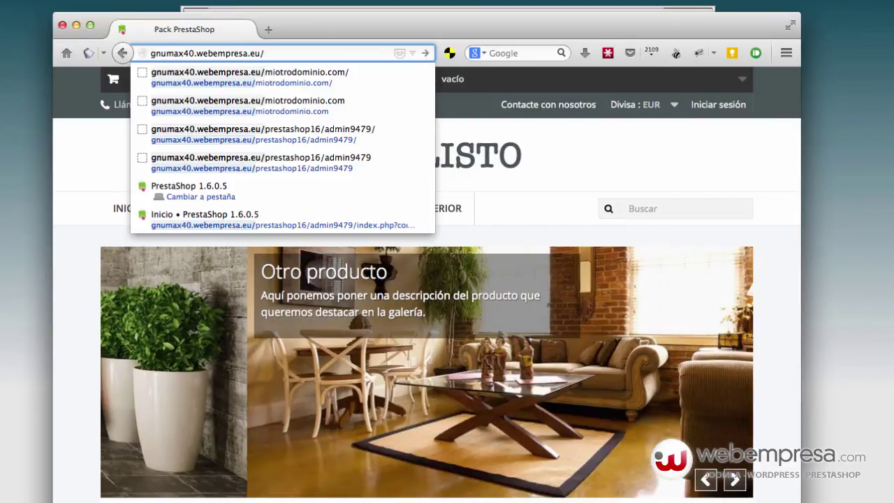
key(Return)
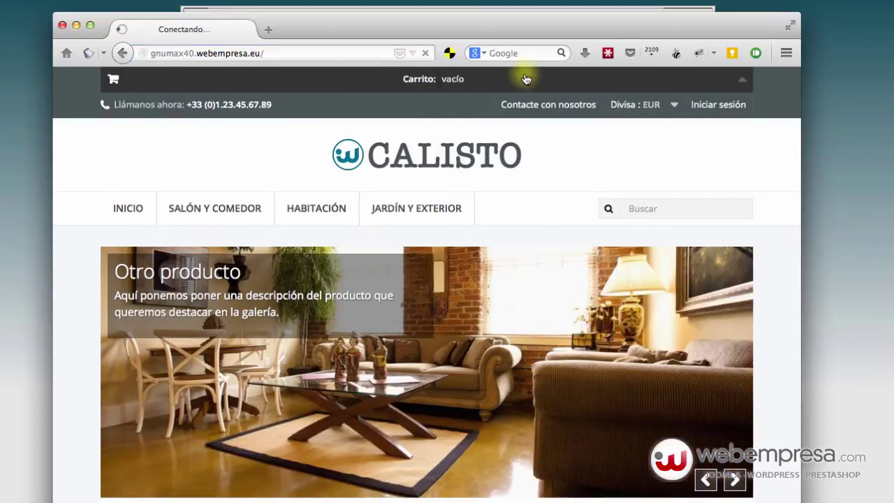
click(267, 53)
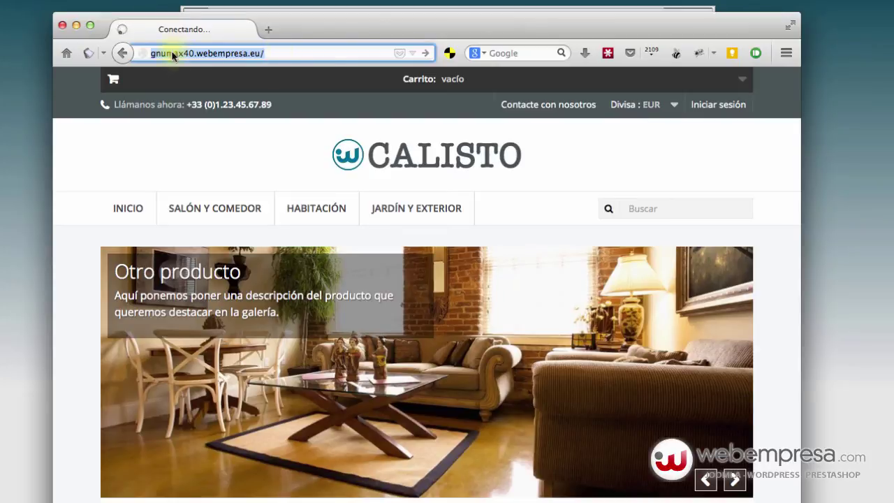
drag(266, 53, 404, 79)
key(BackSpace)
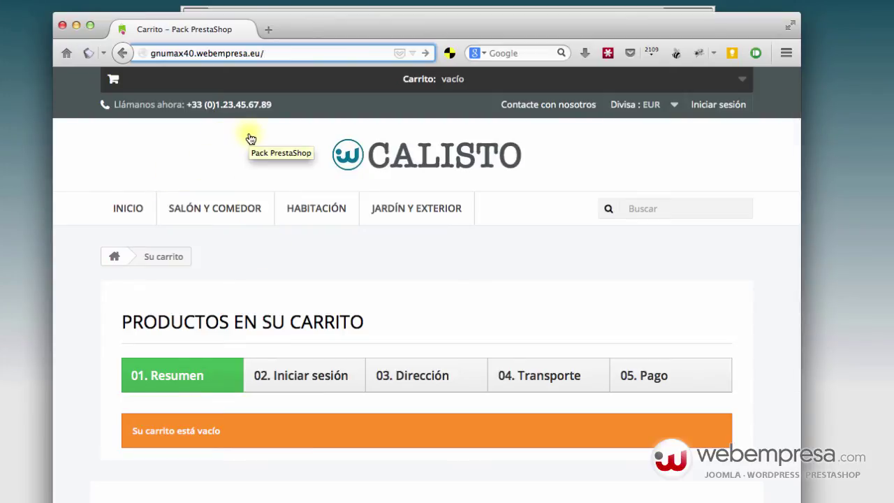
mouse_move(230, 214)
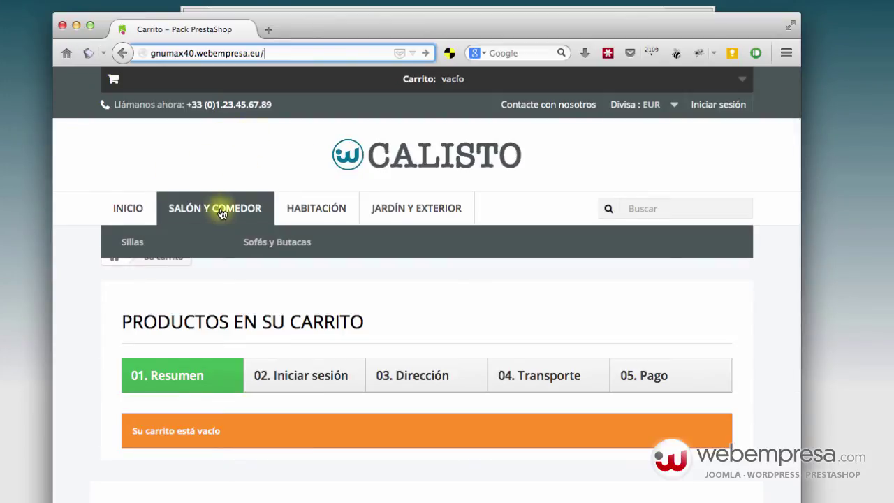
key(Return)
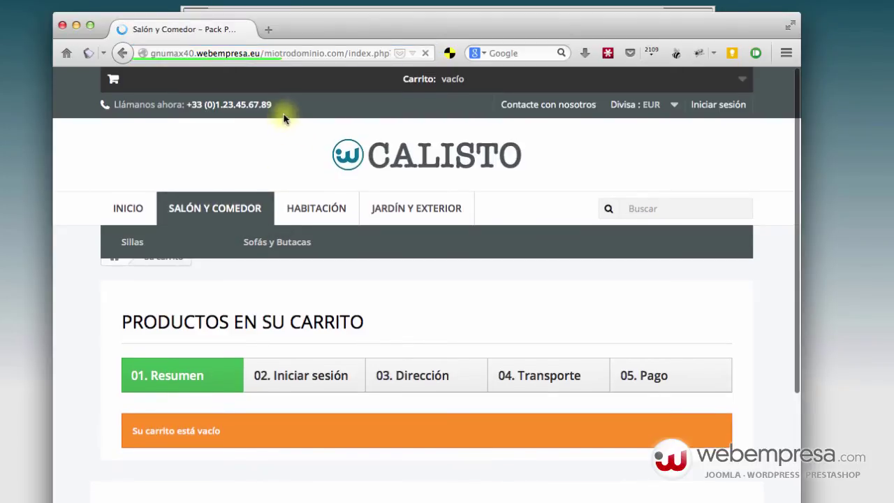
drag(265, 55, 344, 54)
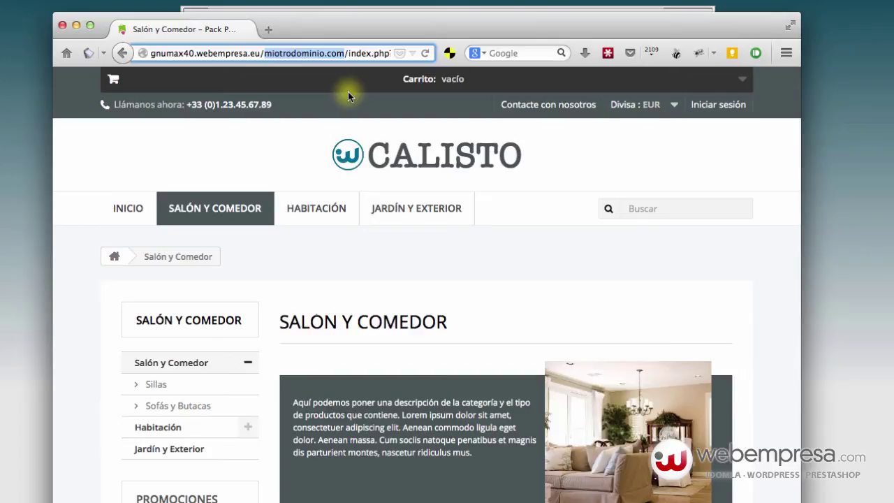
Step: Replace the address path with the adminwe folder to load the back-office login page
key(Delete)
key(Delete)
key(Delete)
key(Delete)
key(Delete)
key(Delete)
key(Delete)
key(Delete)
key(Delete)
key(Delete)
key(Delete)
key(Delete)
key(Delete)
key(Delete)
key(Delete)
key(Delete)
key(Delete)
key(Delete)
key(Delete)
key(Delete)
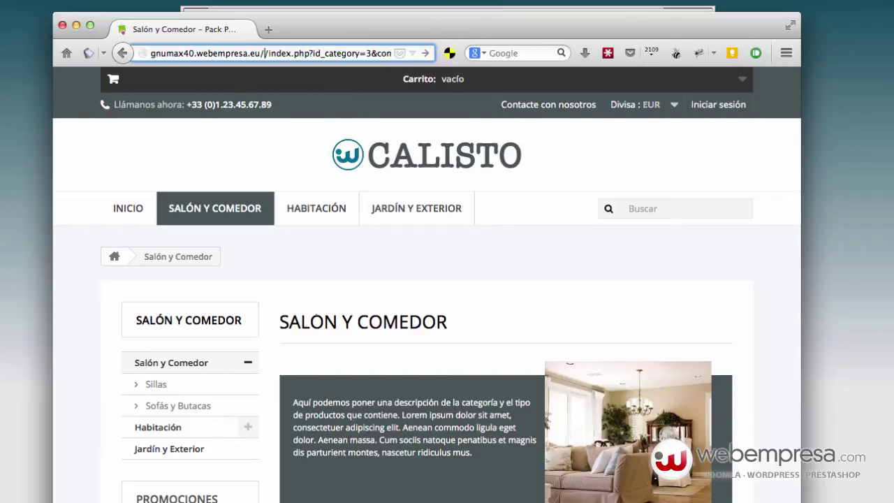
key(Delete)
key(Delete)
key(Delete)
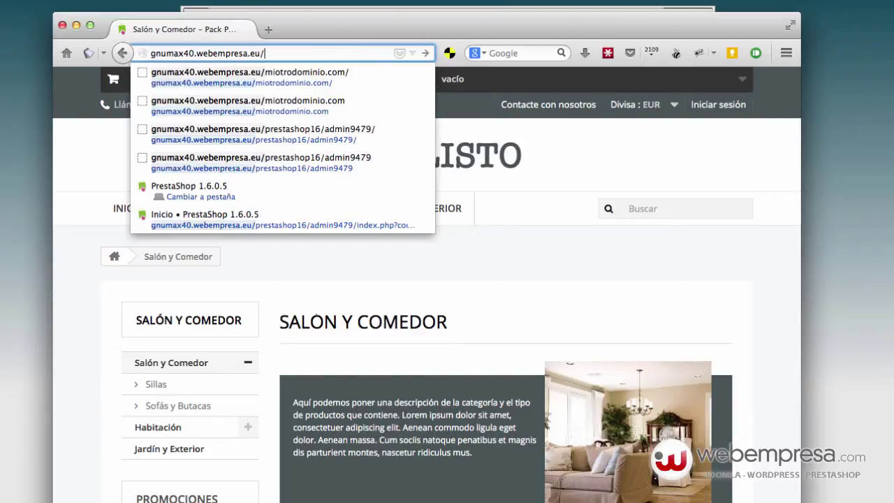
text(adminwe)
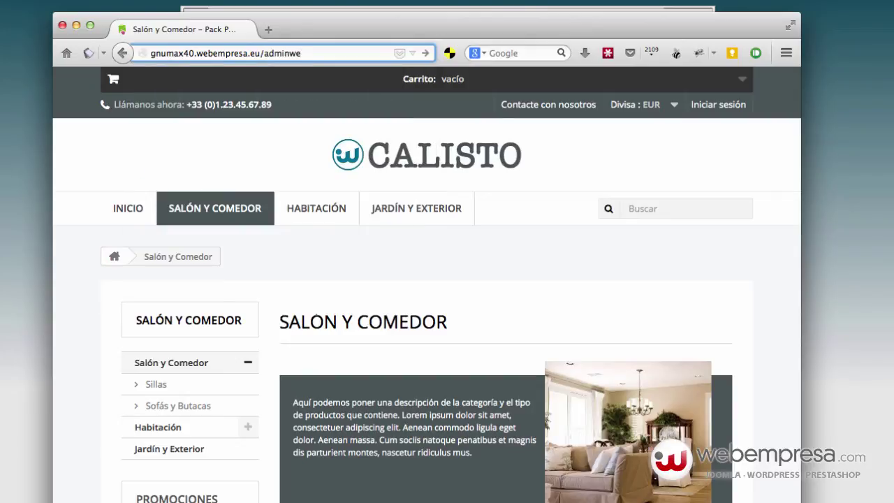
key(Return)
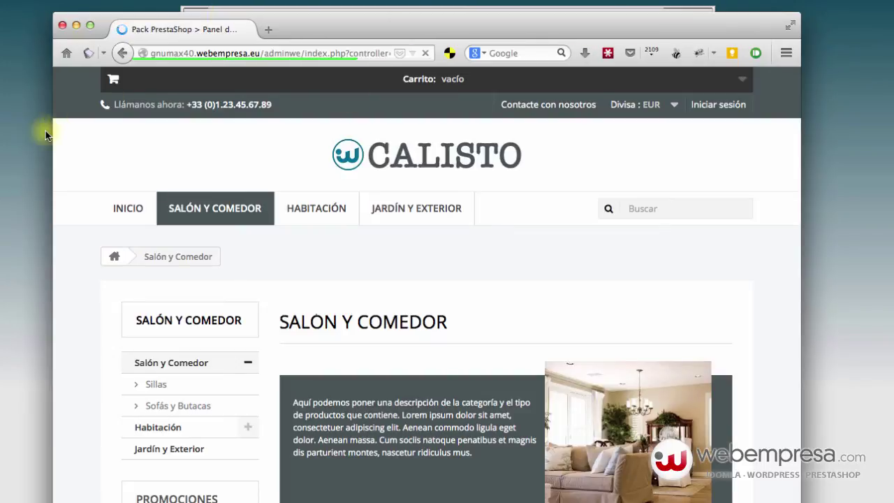
Step: Check the adminwe folder name in cPanel's public_html, then return to the login page
key(super+h)
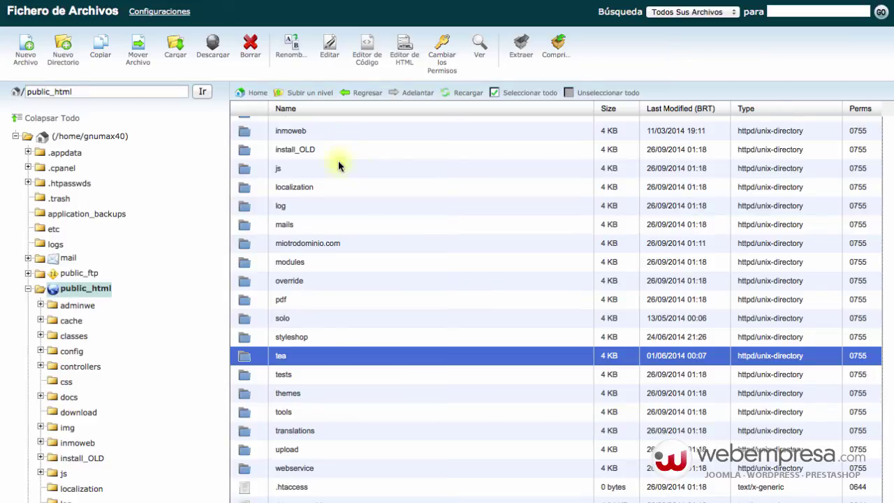
scroll(338, 164, up, 3)
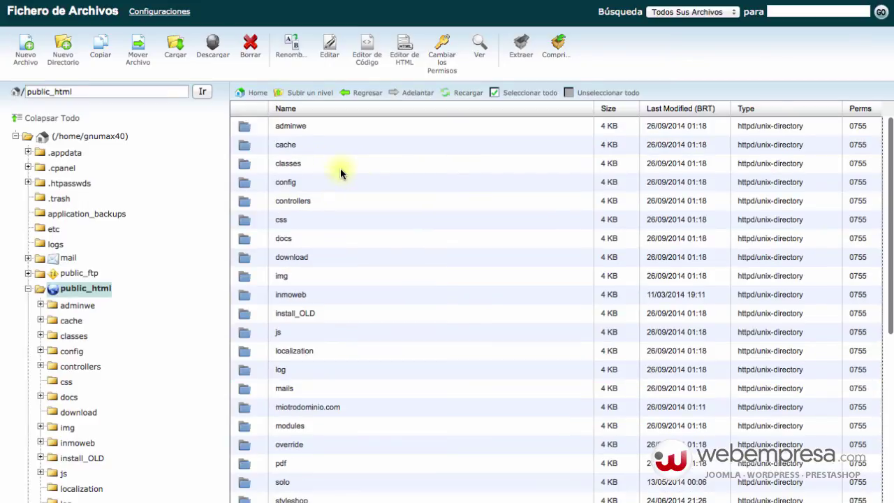
click(321, 132)
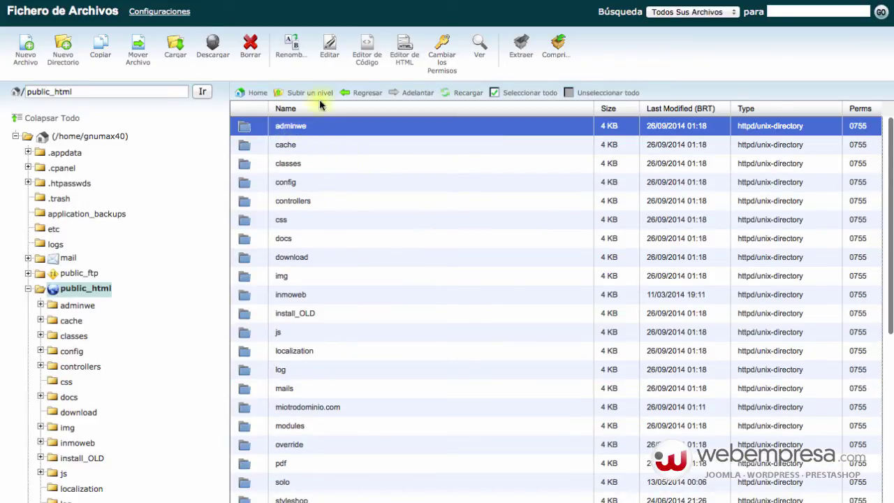
key(super+Tab)
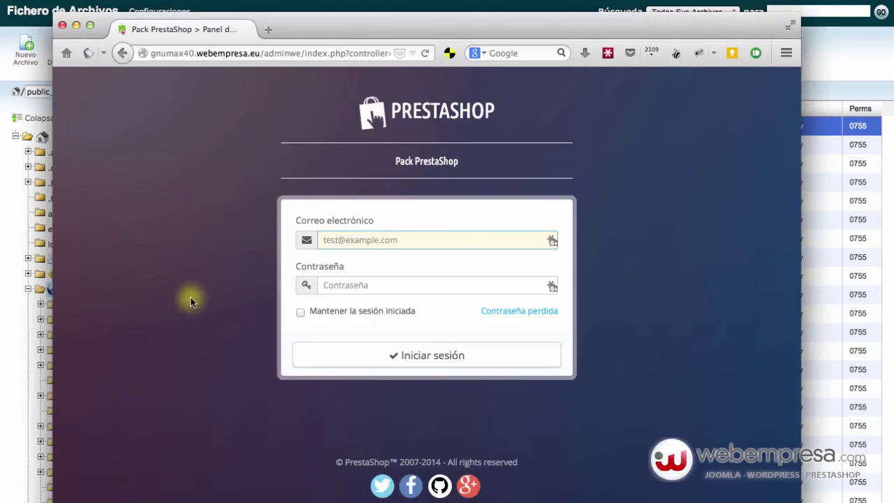
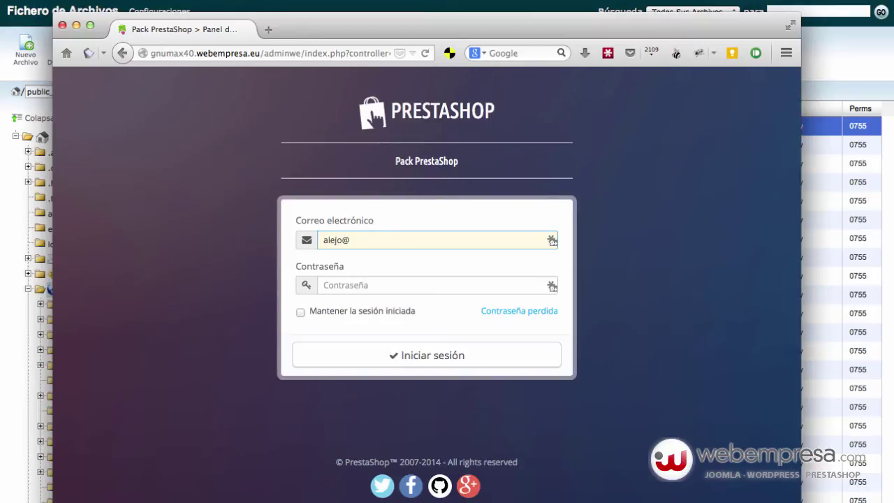
Step: Log in to the back office with the admin e-mail address and password
click(323, 285)
text(•••)
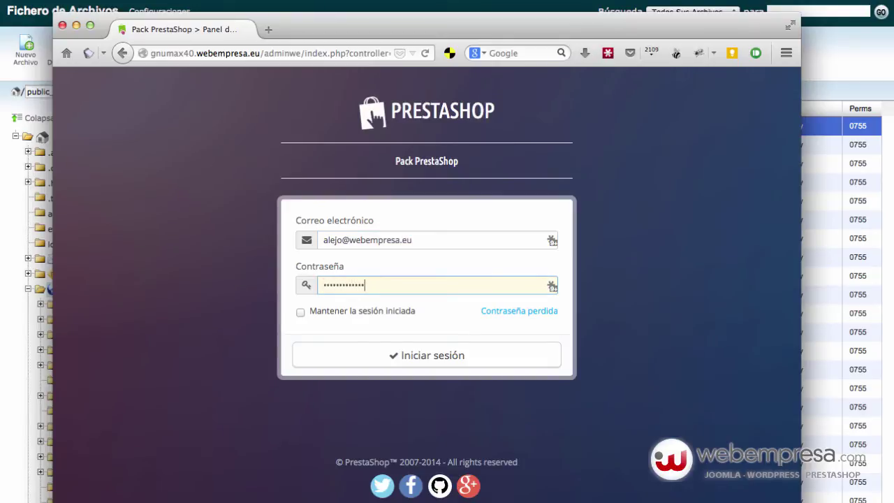
key(Return)
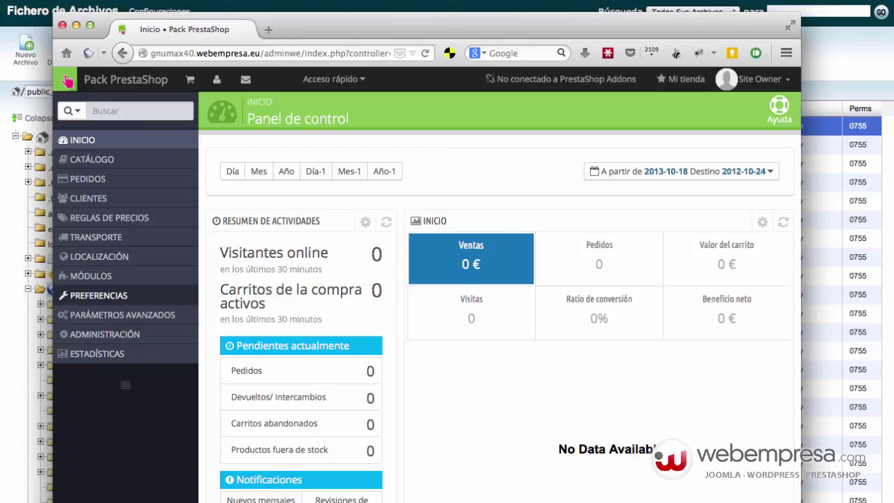
Step: In SEO y URLs, change Directorio raíz from /miotrodominio.com/ to / and save
mouse_move(132, 321)
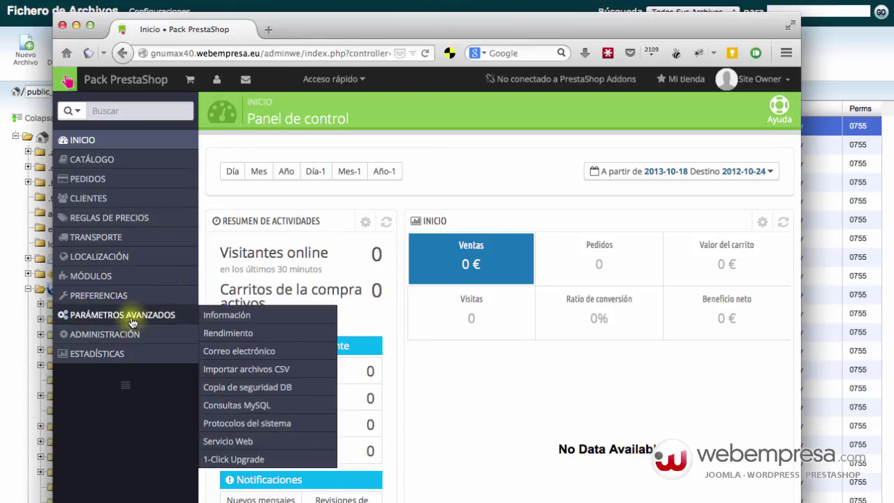
mouse_move(106, 300)
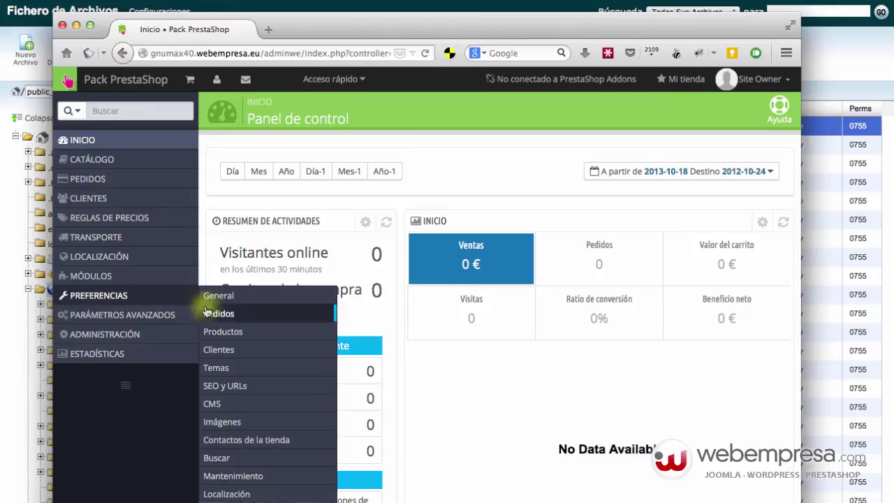
click(230, 387)
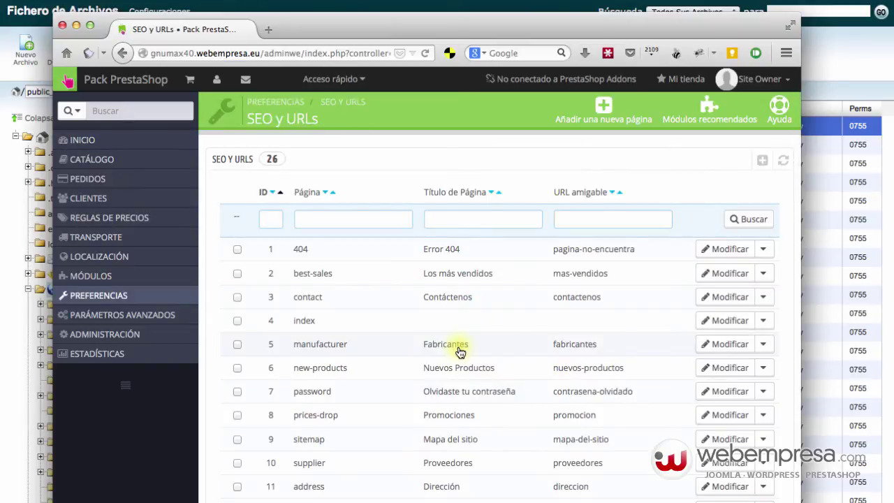
scroll(458, 363, down, 3)
scroll(452, 383, down, 20)
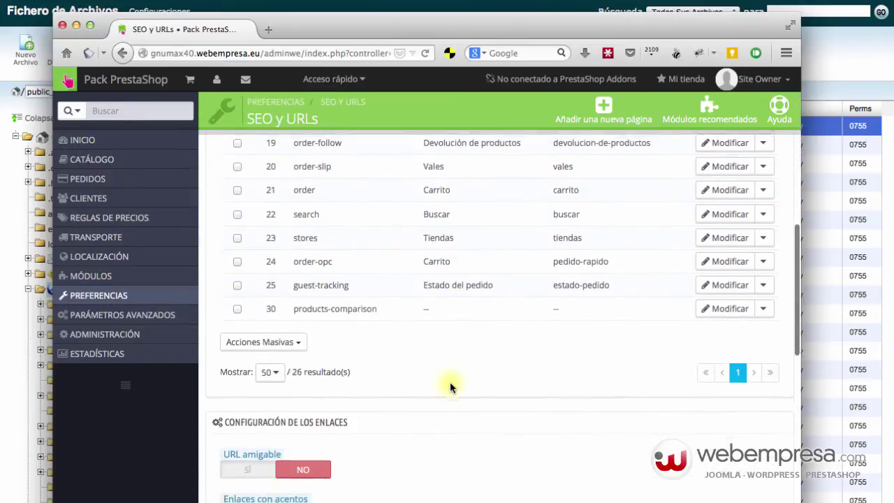
scroll(450, 387, down, 10)
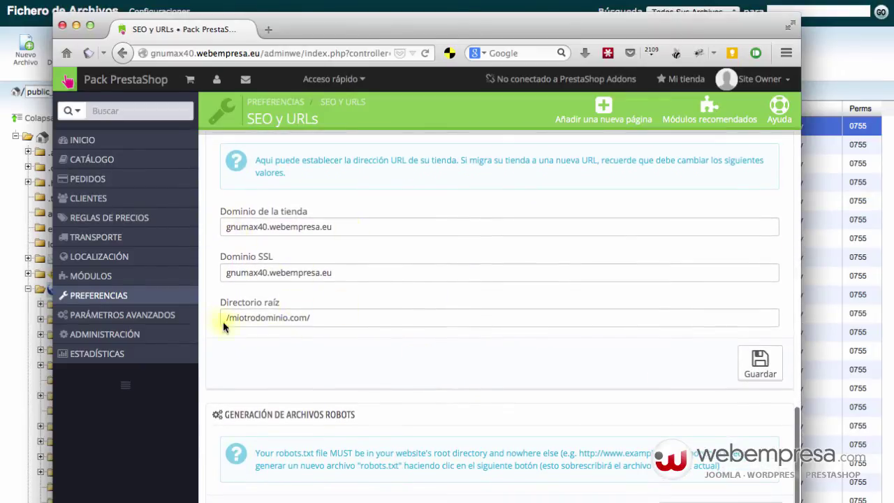
drag(230, 317, 323, 318)
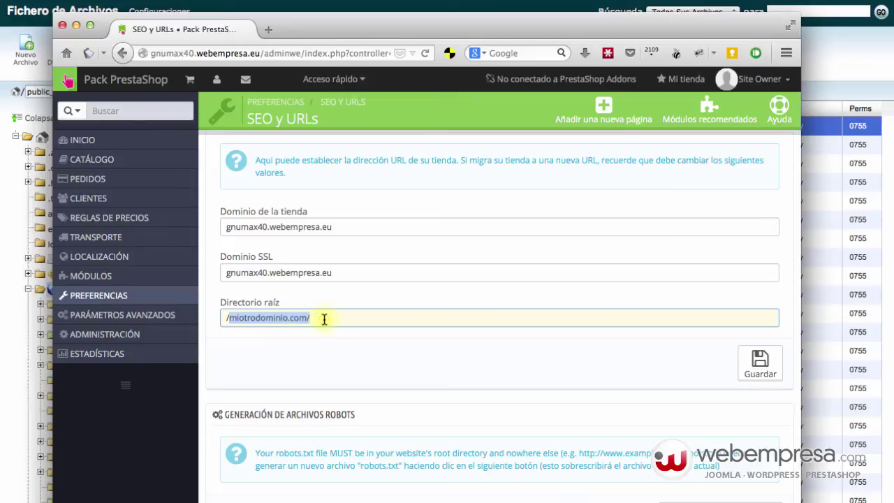
key(BackSpace)
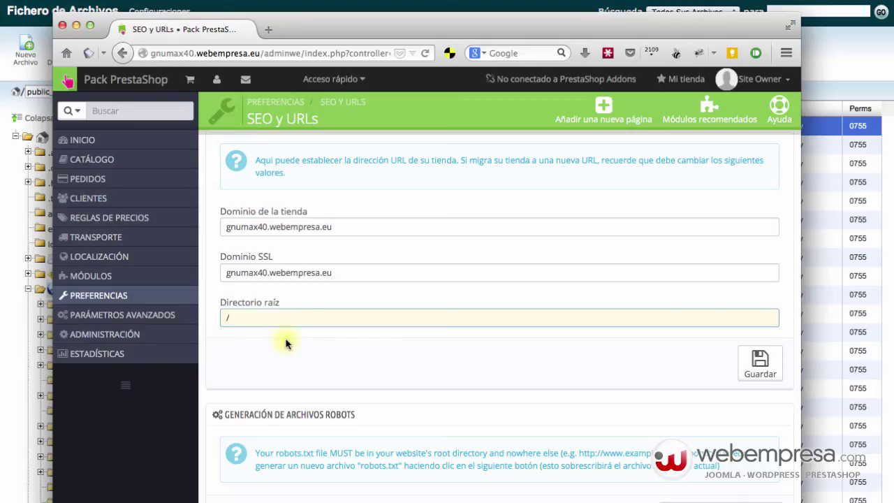
click(749, 368)
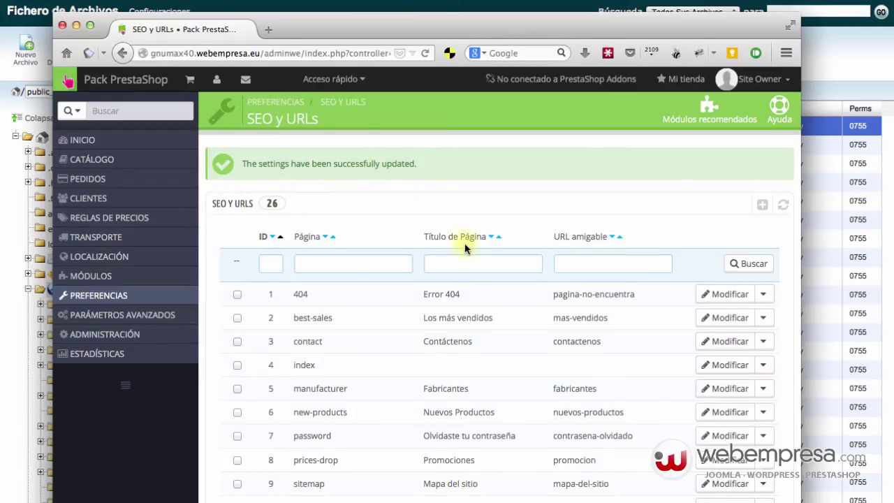
scroll(464, 241, down, 10)
scroll(464, 248, down, 10)
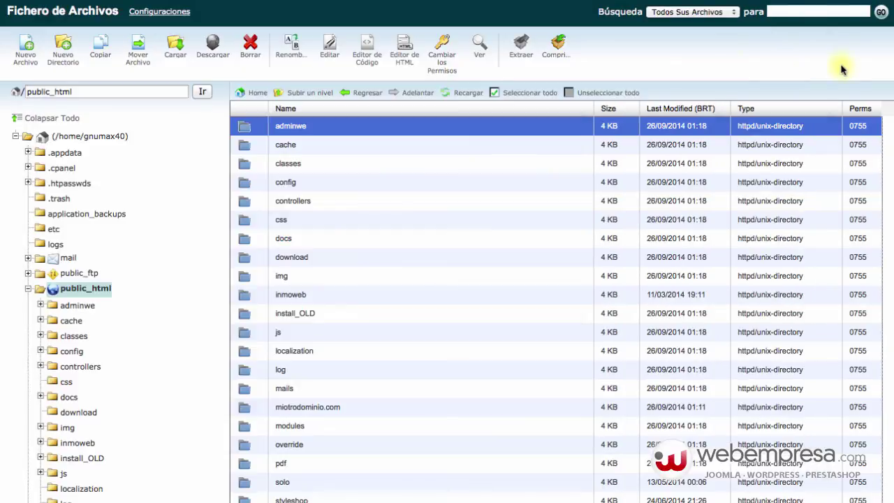
click(841, 70)
Step: Reload the public_html file listing in File Manager
scroll(303, 236, down, 4)
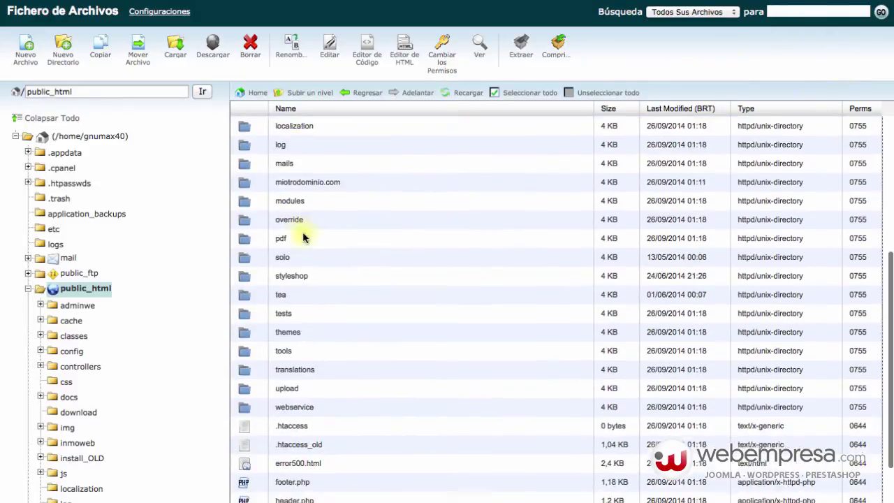
scroll(303, 235, up, 4)
double_click(51, 92)
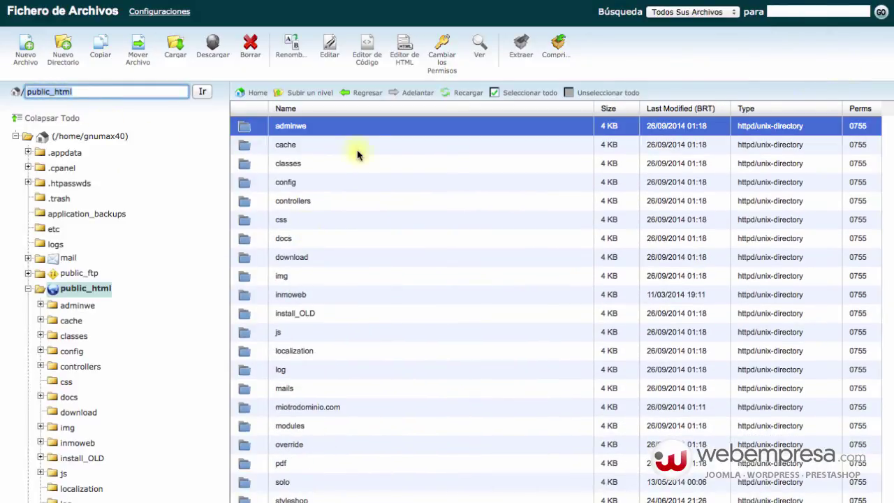
scroll(359, 186, down, 5)
scroll(359, 189, up, 5)
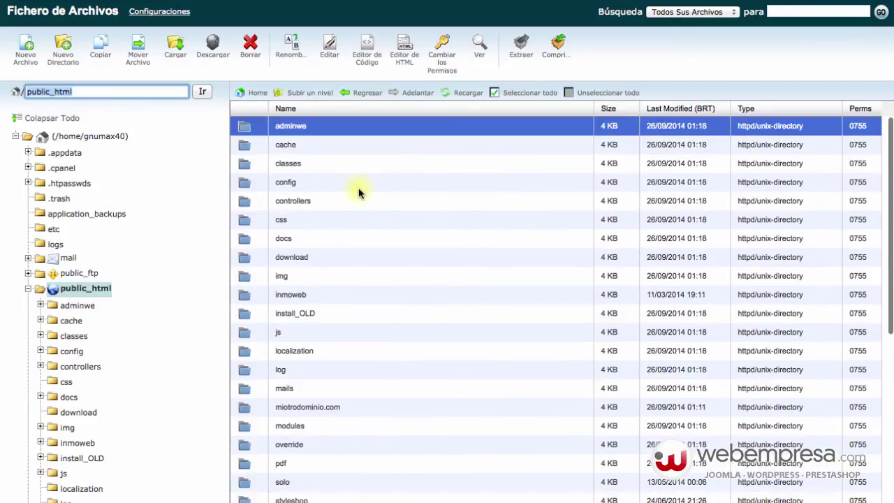
scroll(359, 189, down, 5)
click(462, 92)
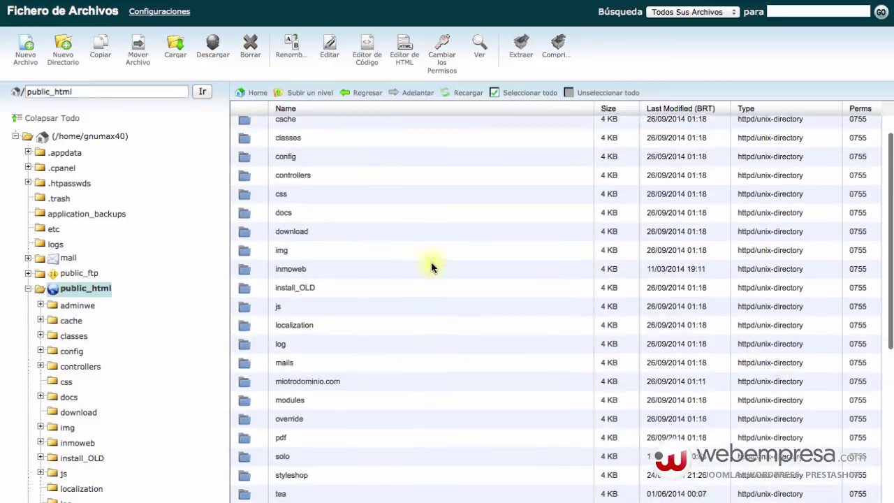
Step: Open .htaccess with Code Edit, accepting the default encoding in the editor dialog
scroll(431, 268, down, 5)
scroll(431, 262, down, 2)
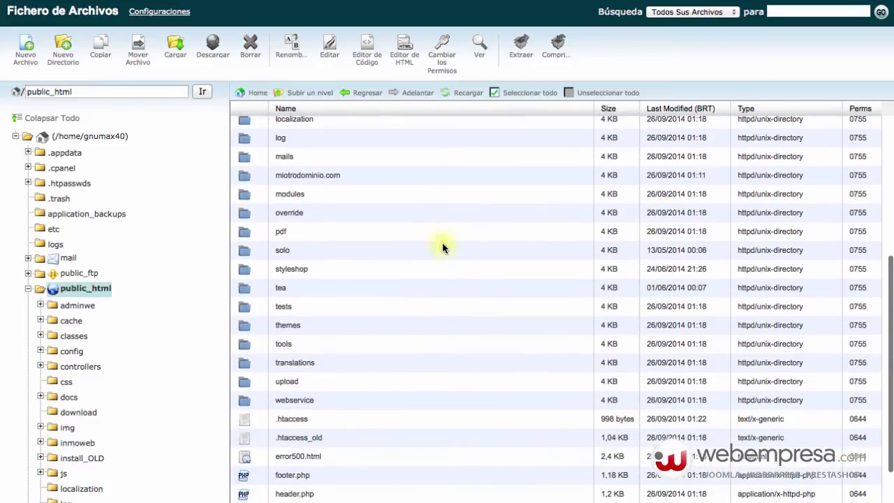
click(324, 418)
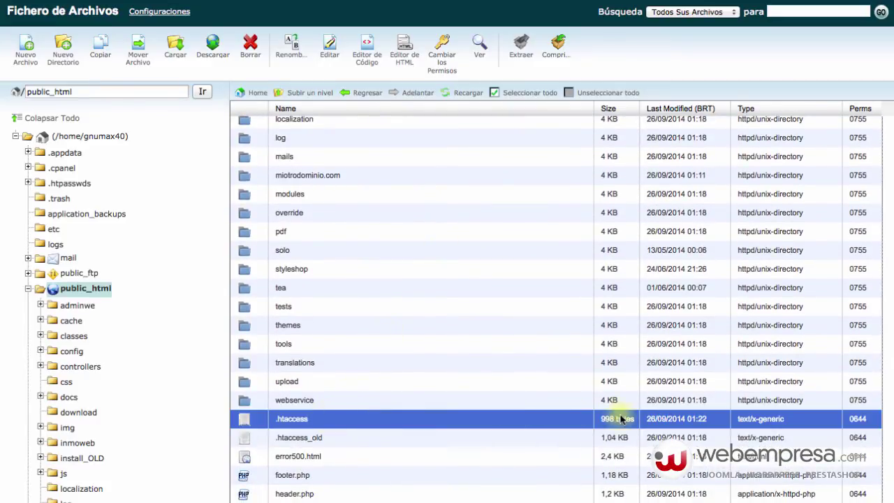
right_click(297, 420)
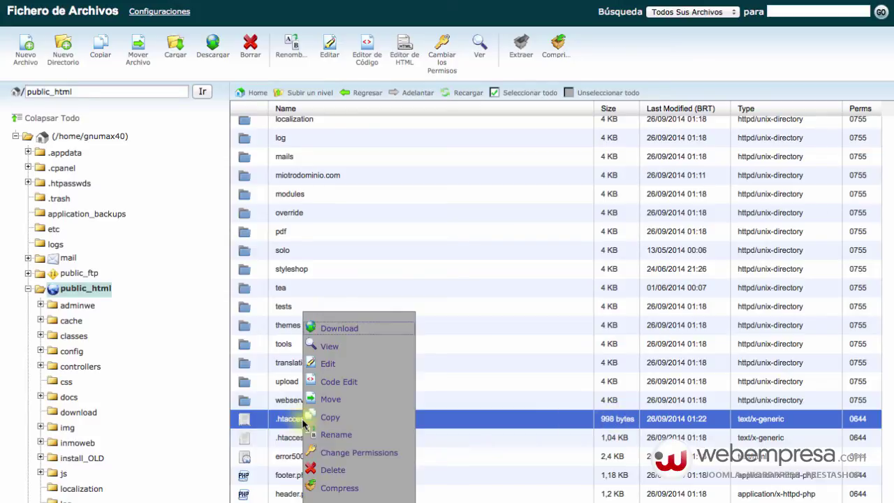
click(349, 386)
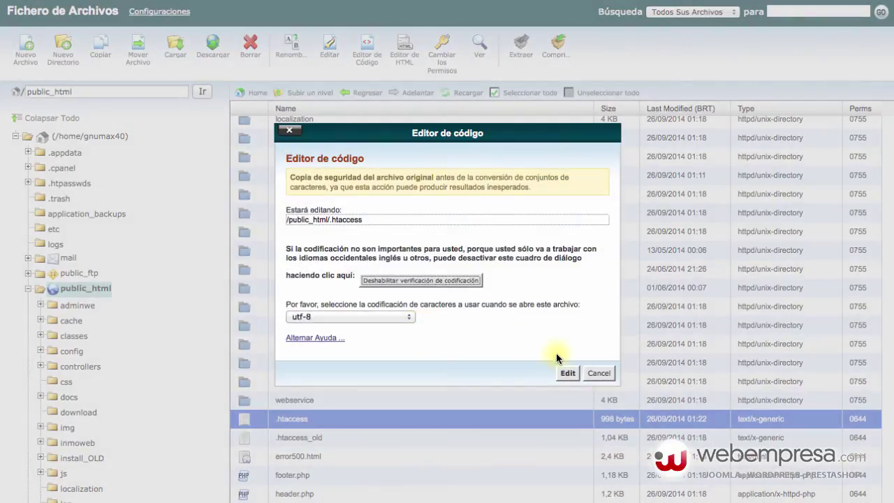
click(566, 371)
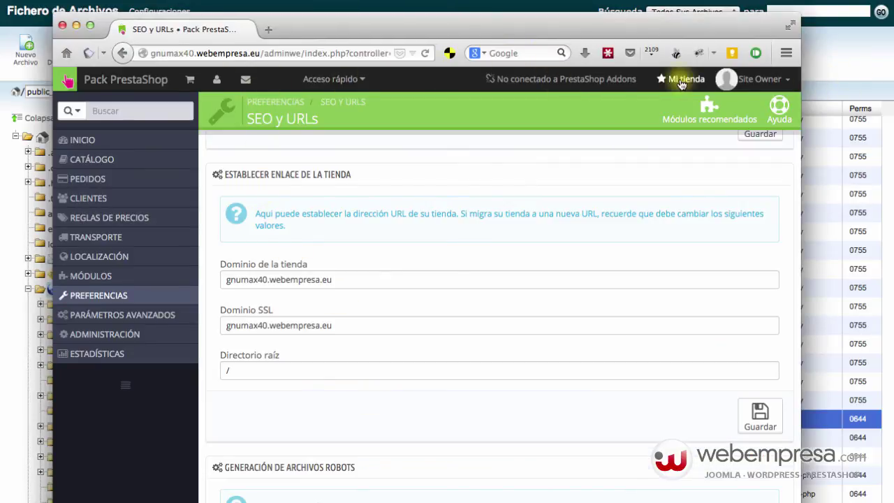
Step: Open the storefront via Mi tienda and browse Habitación and Jardín y Exterior, checking the root-domain URL
click(681, 79)
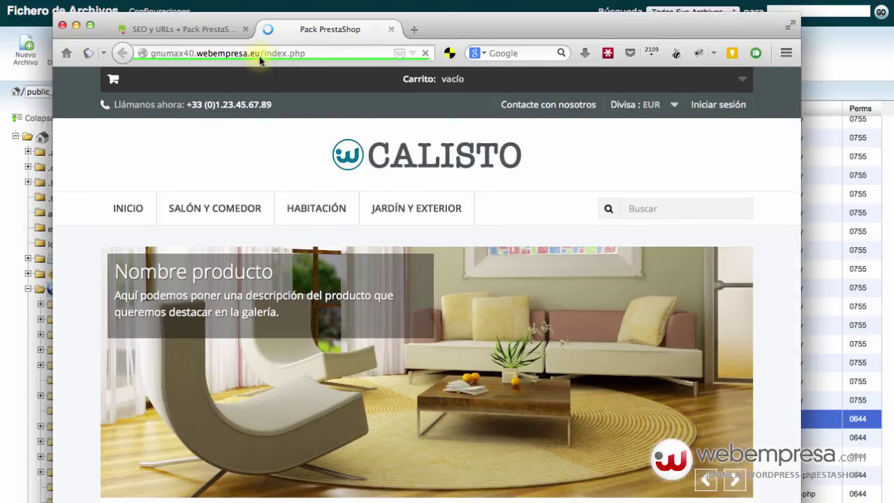
click(318, 211)
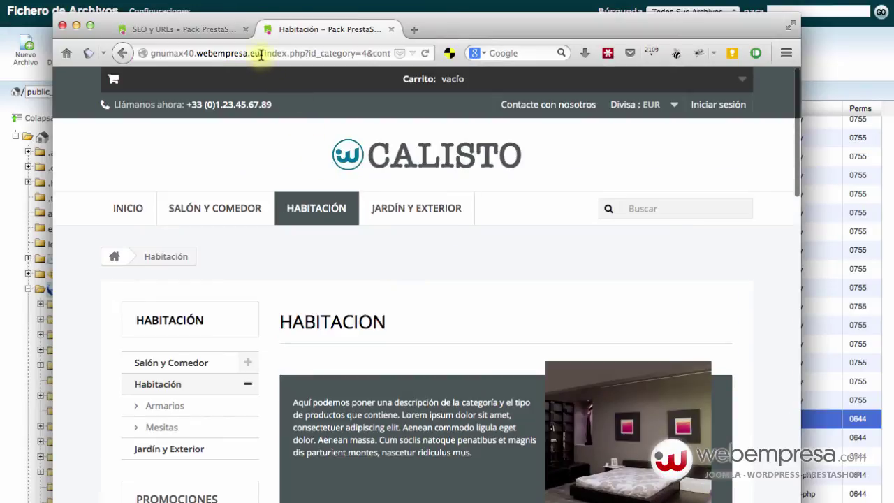
drag(261, 55, 136, 54)
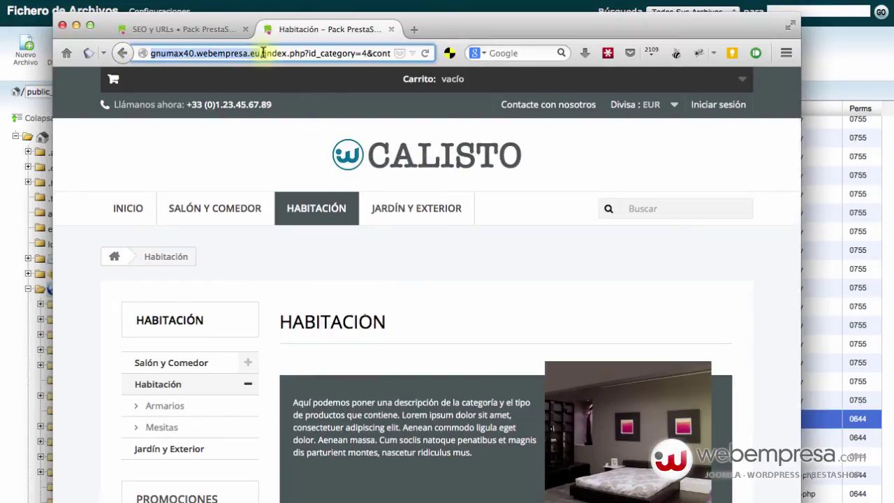
drag(264, 53, 322, 54)
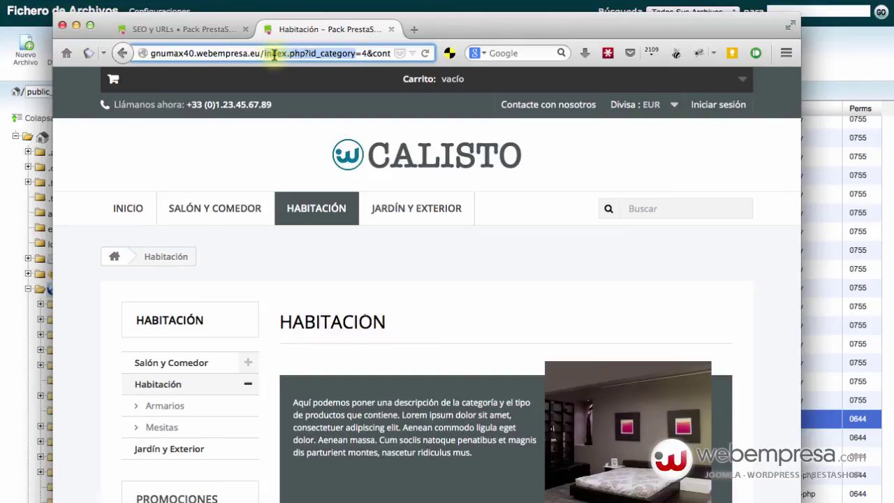
click(423, 212)
click(422, 212)
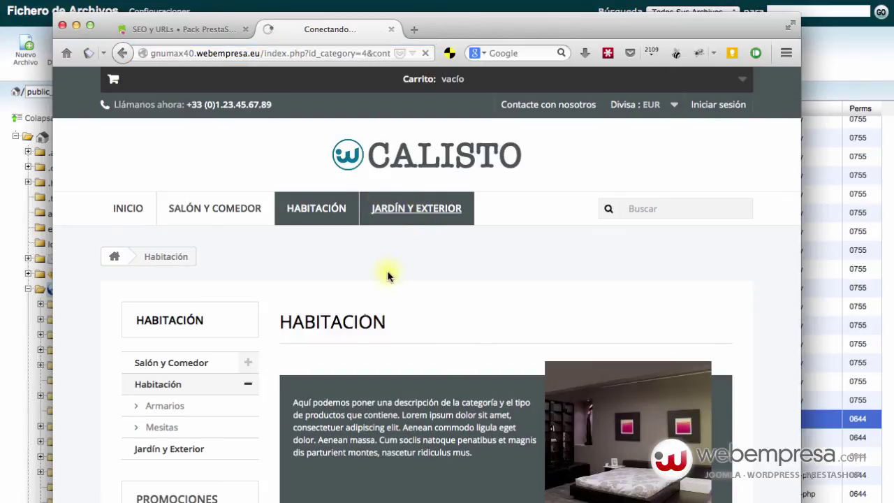
click(10, 486)
scroll(326, 299, up, 5)
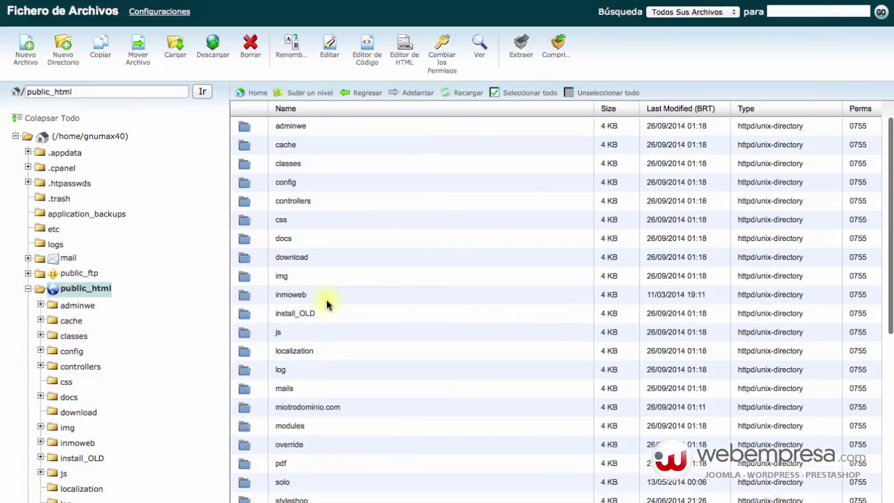
Step: Look inside the old miotrodominio.com folder, then go back up to public_html
click(350, 408)
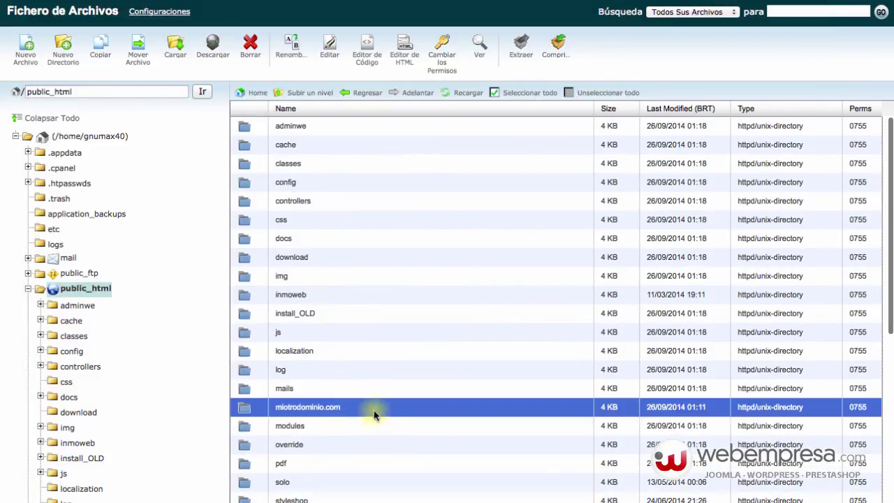
double_click(374, 408)
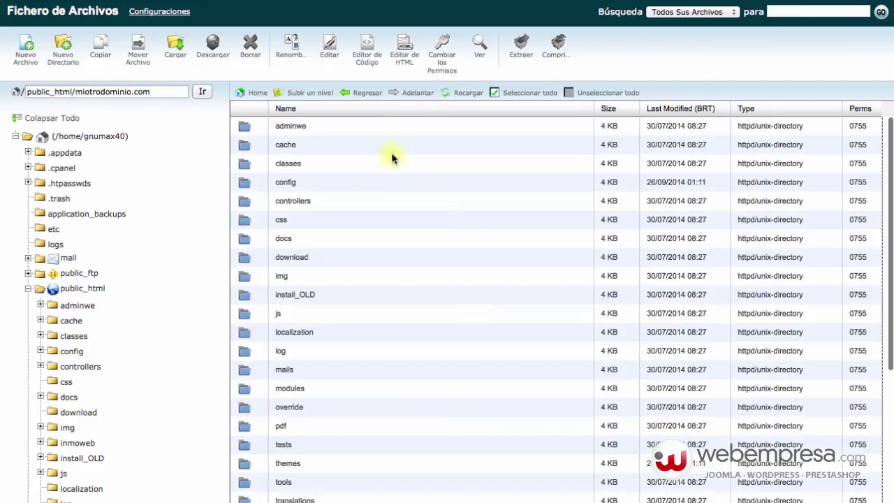
scroll(392, 159, down, 5)
scroll(399, 244, up, 5)
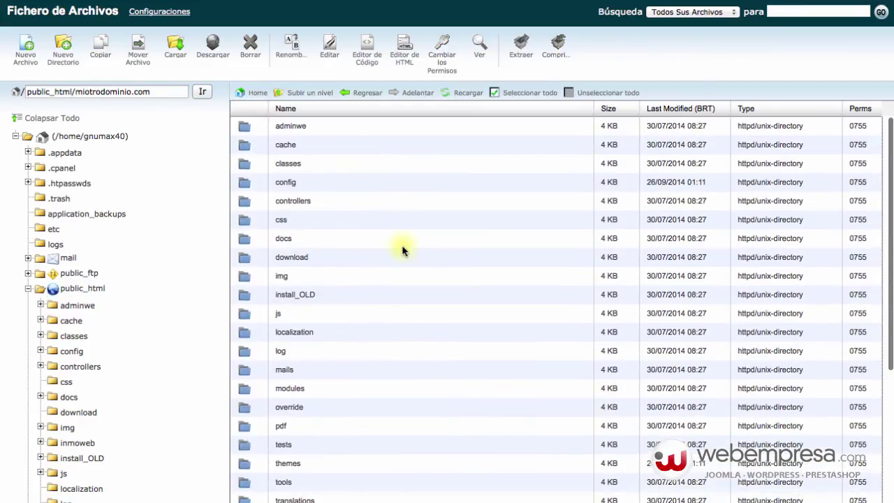
click(315, 95)
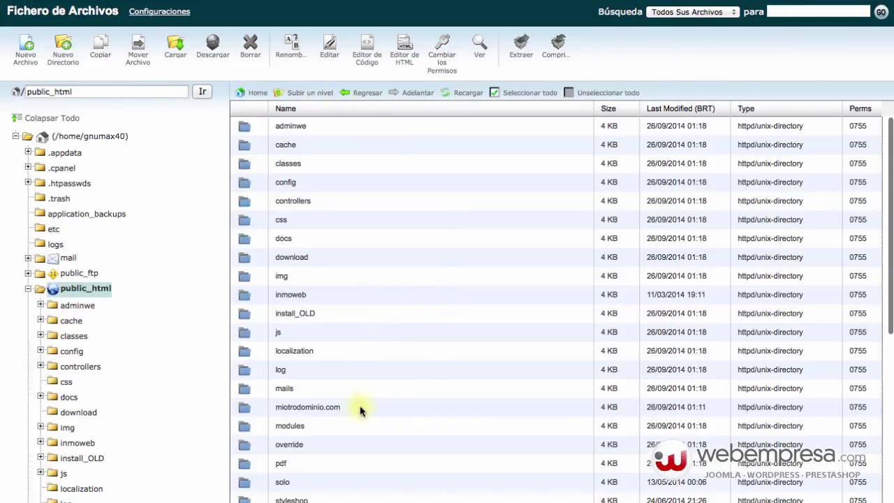
Step: Delete the miotrodominio.com folder from public_html, confirming Delete File(s)
click(361, 409)
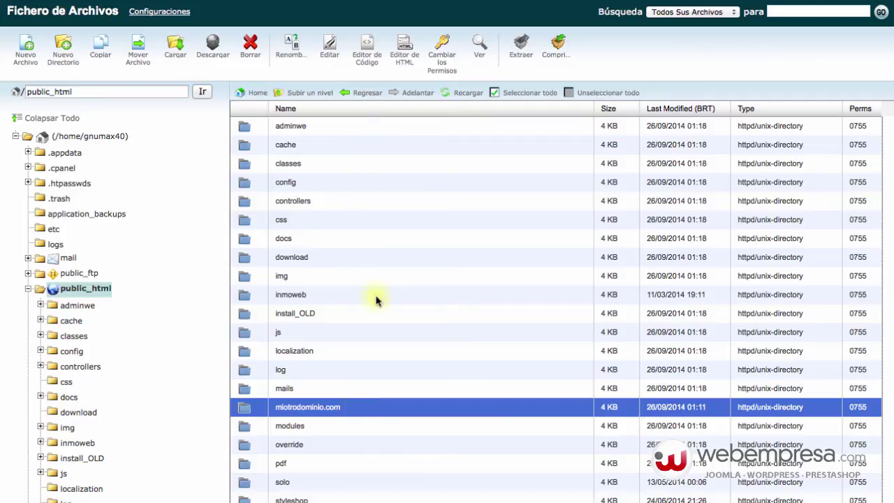
click(253, 47)
click(528, 296)
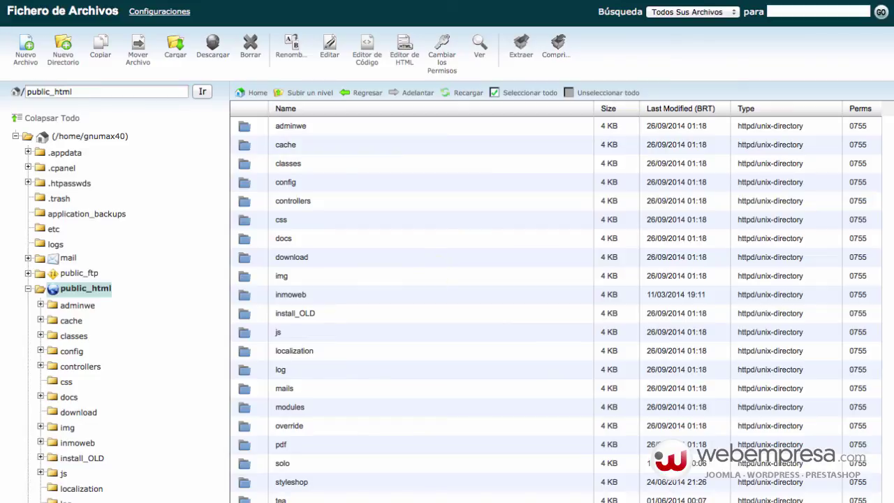
key(super+Tab)
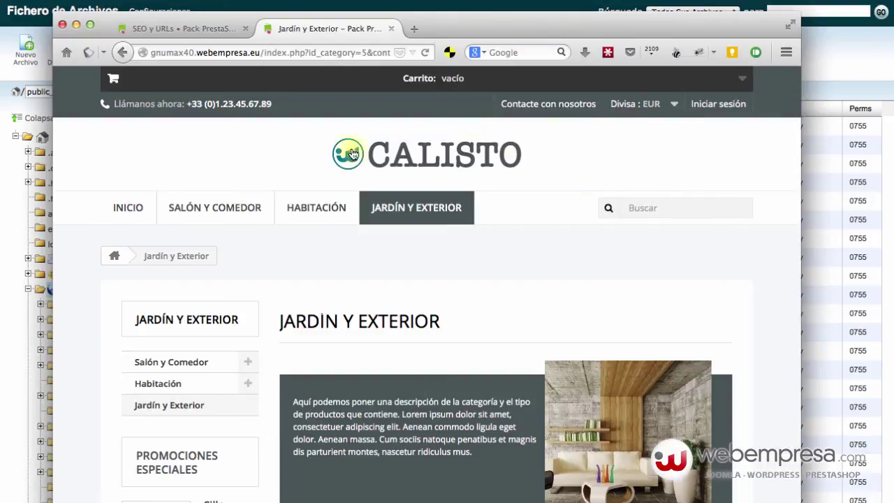
Step: Browse Salón y Comedor into Sillas, scroll its six chairs, and check the root-domain URL
click(224, 208)
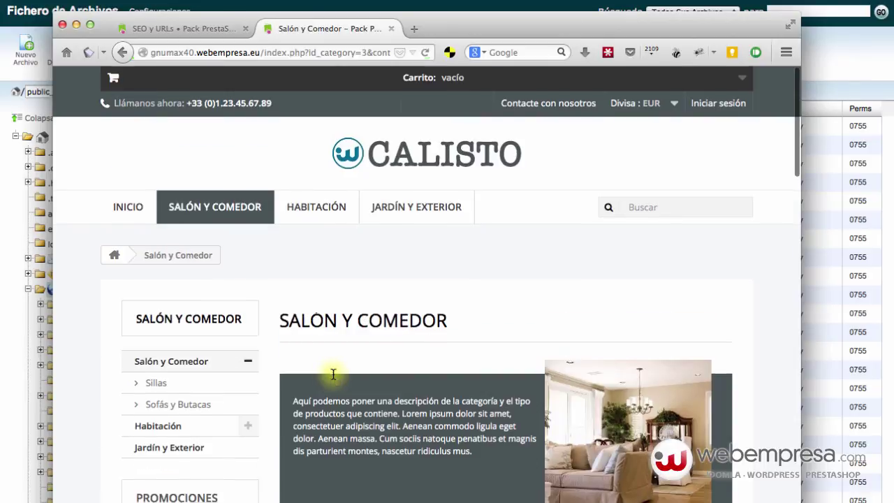
scroll(331, 377, down, 5)
click(368, 403)
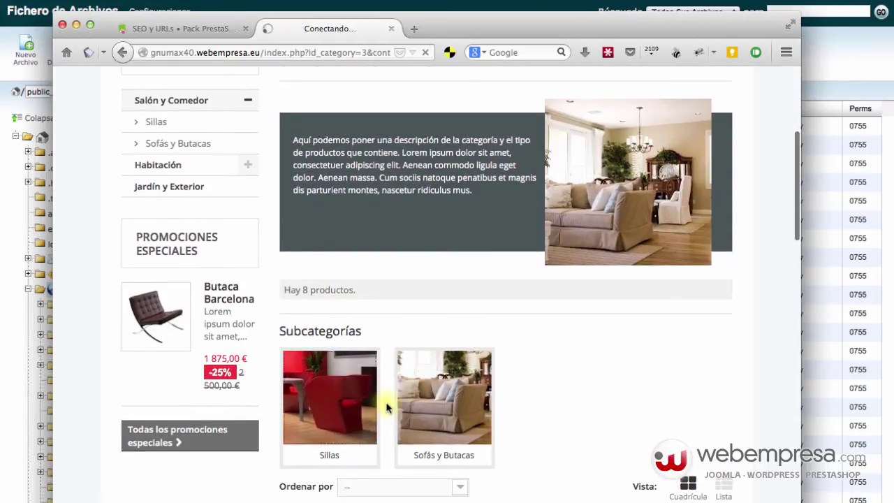
scroll(370, 317, down, 8)
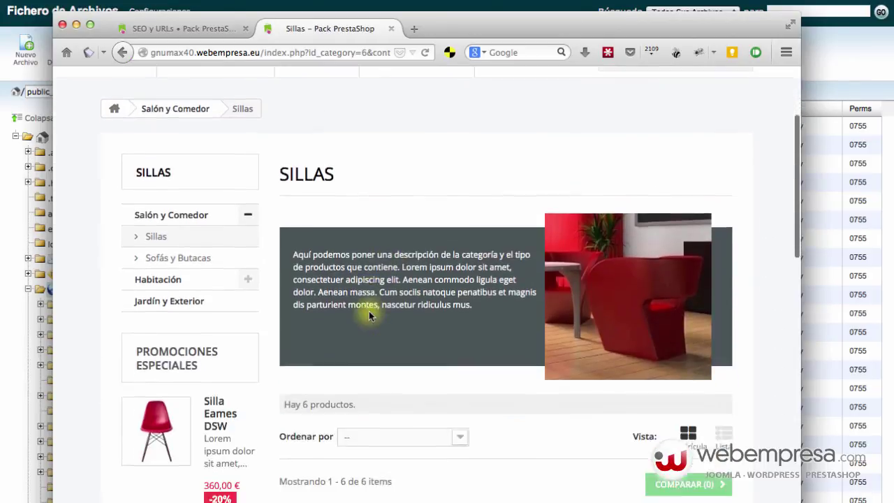
scroll(370, 316, down, 1)
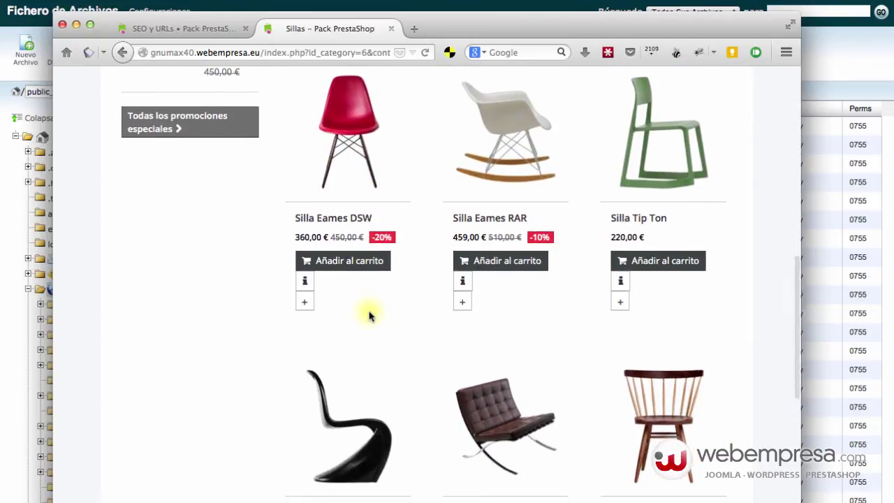
scroll(370, 317, down, 4)
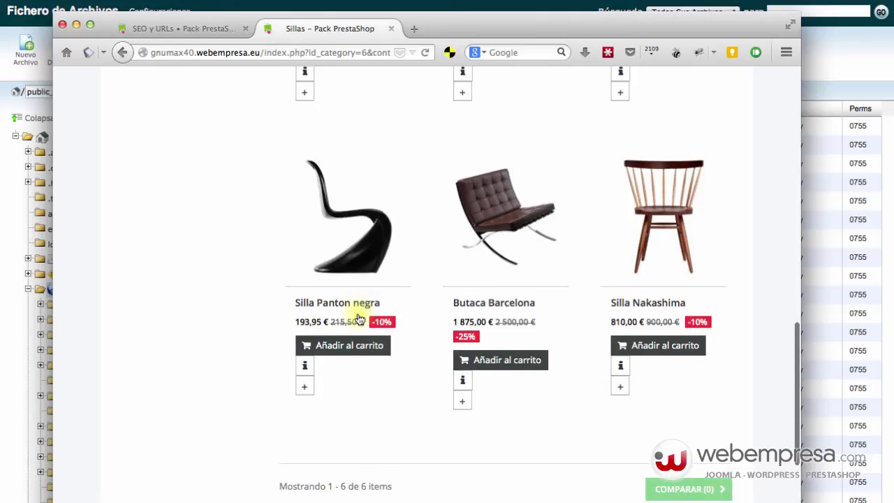
drag(260, 52, 138, 50)
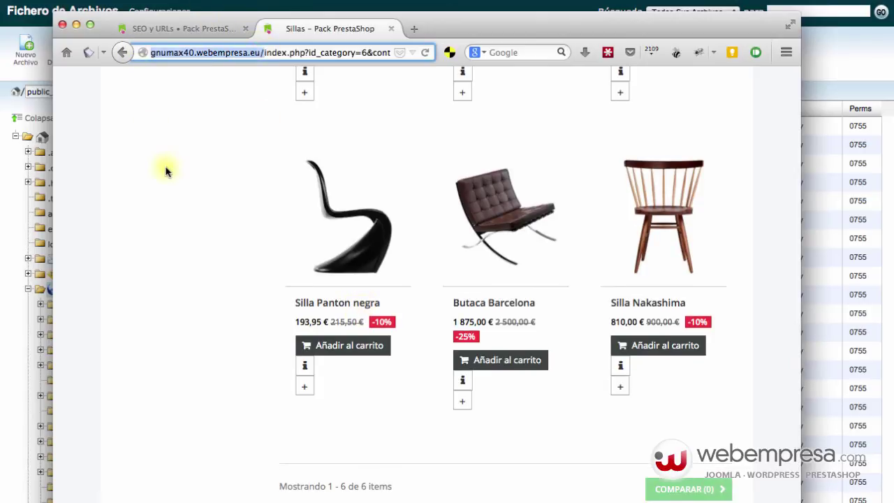
drag(263, 52, 352, 59)
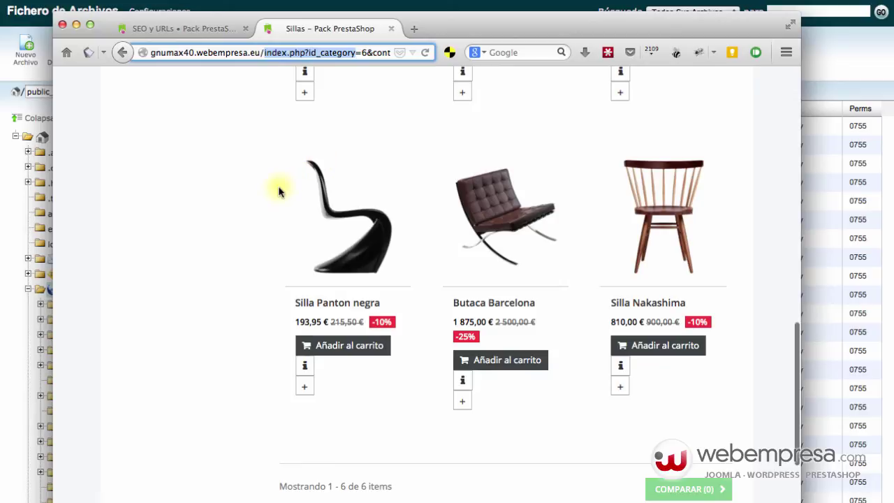